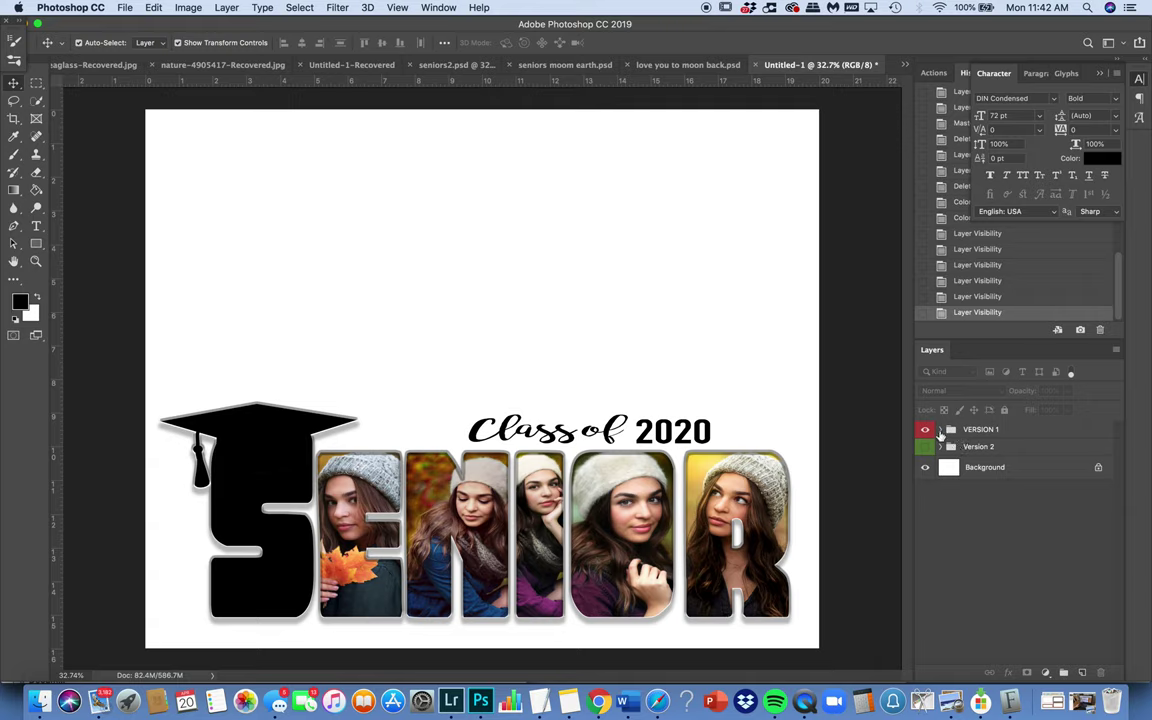
Expand the VERSION 1 group to list its Class of, 2020 and Senior 1 layers.
left_click(940, 430, "alt")
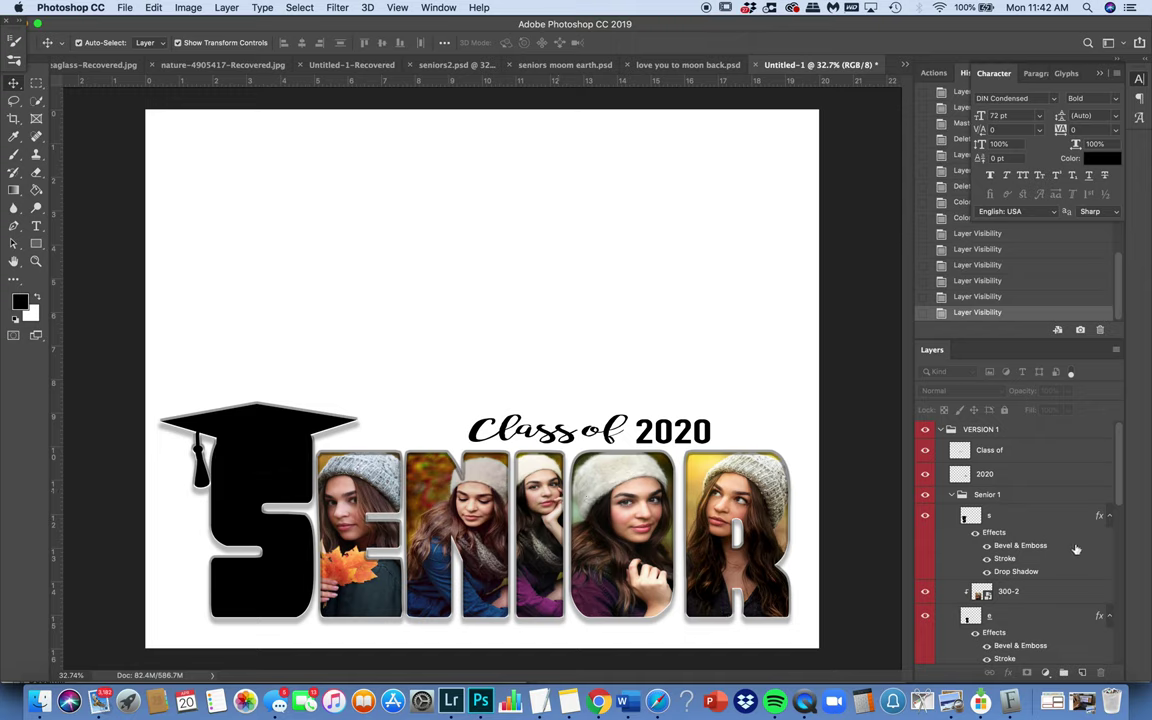
Rename the Senior 1 group to CLIPPING MASKS and select its S letter layer.
double_click(988, 495)
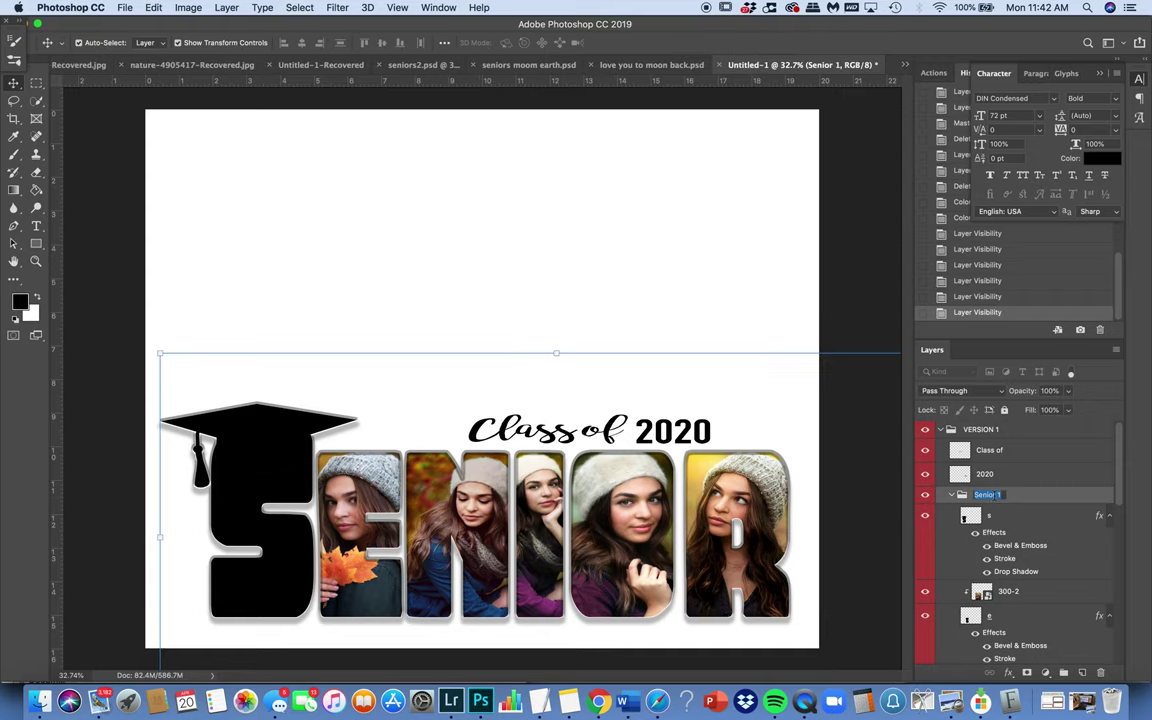
type("CLIPPING MASKS")
key("Return")
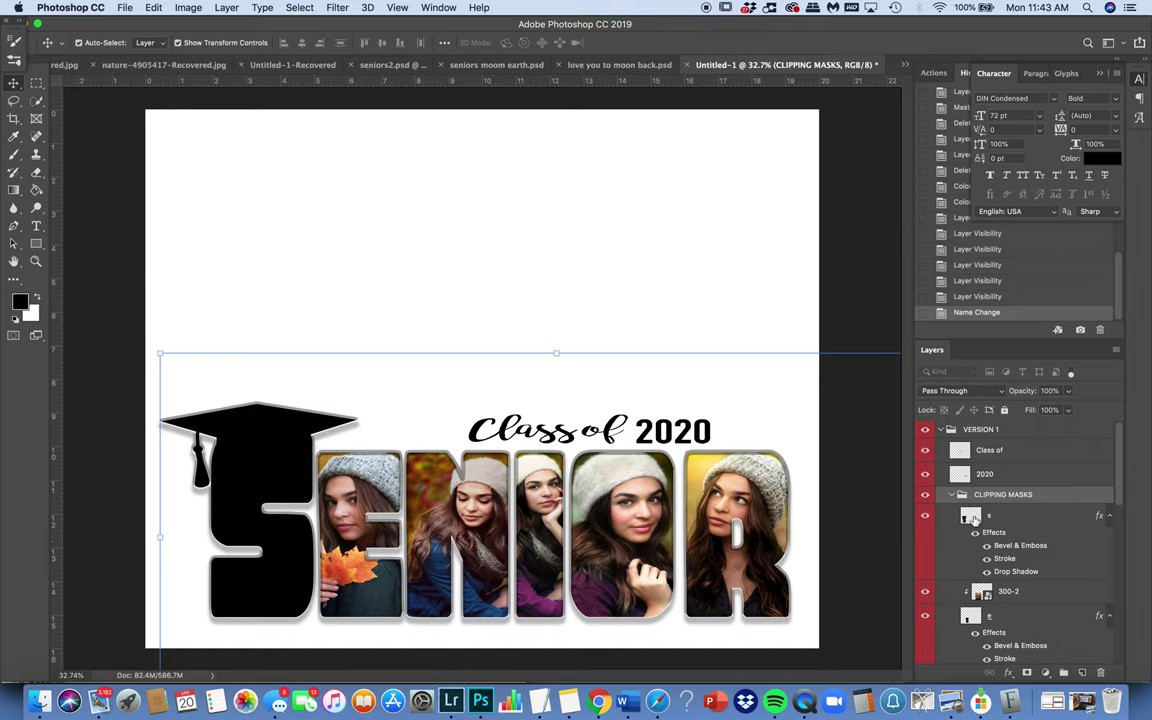
left_click(975, 519)
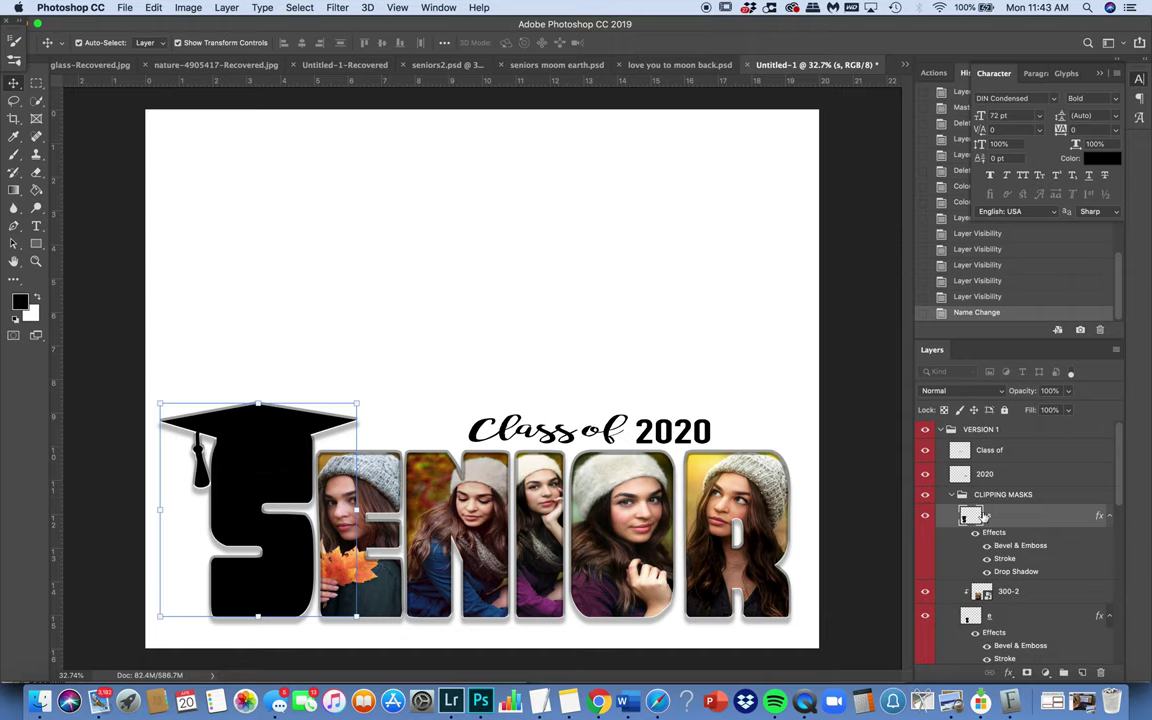
Place the small-3.jpg portrait into the document as an embedded image.
left_click(125, 12)
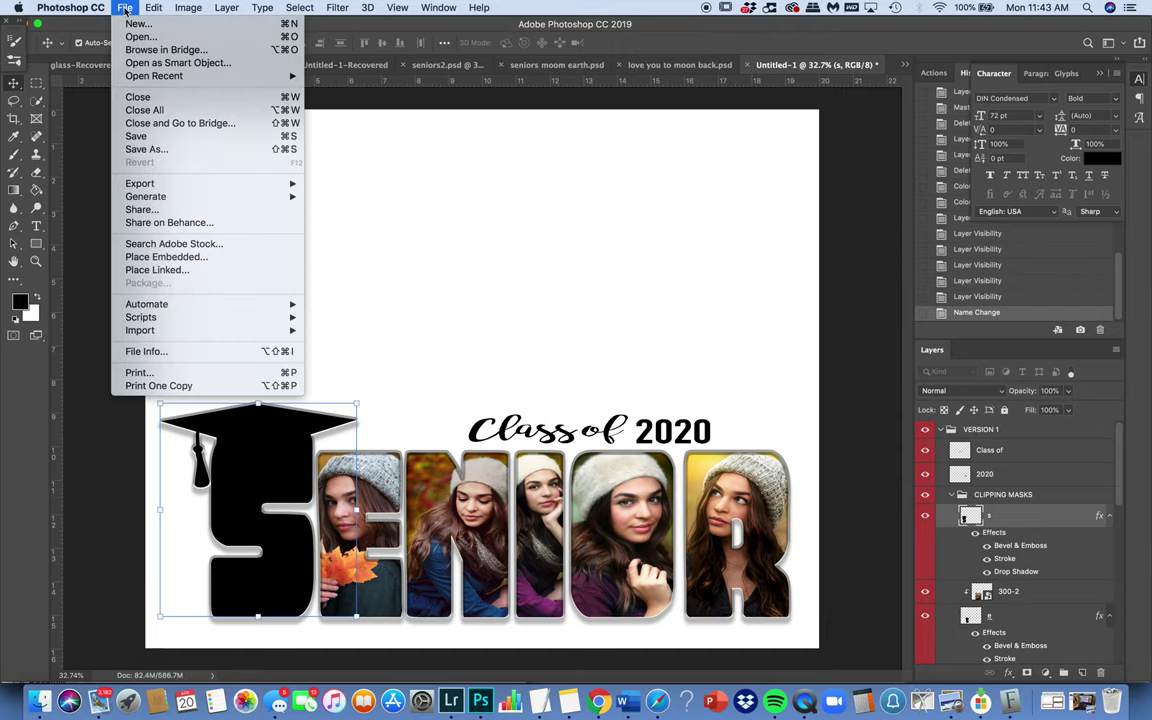
left_click(162, 258)
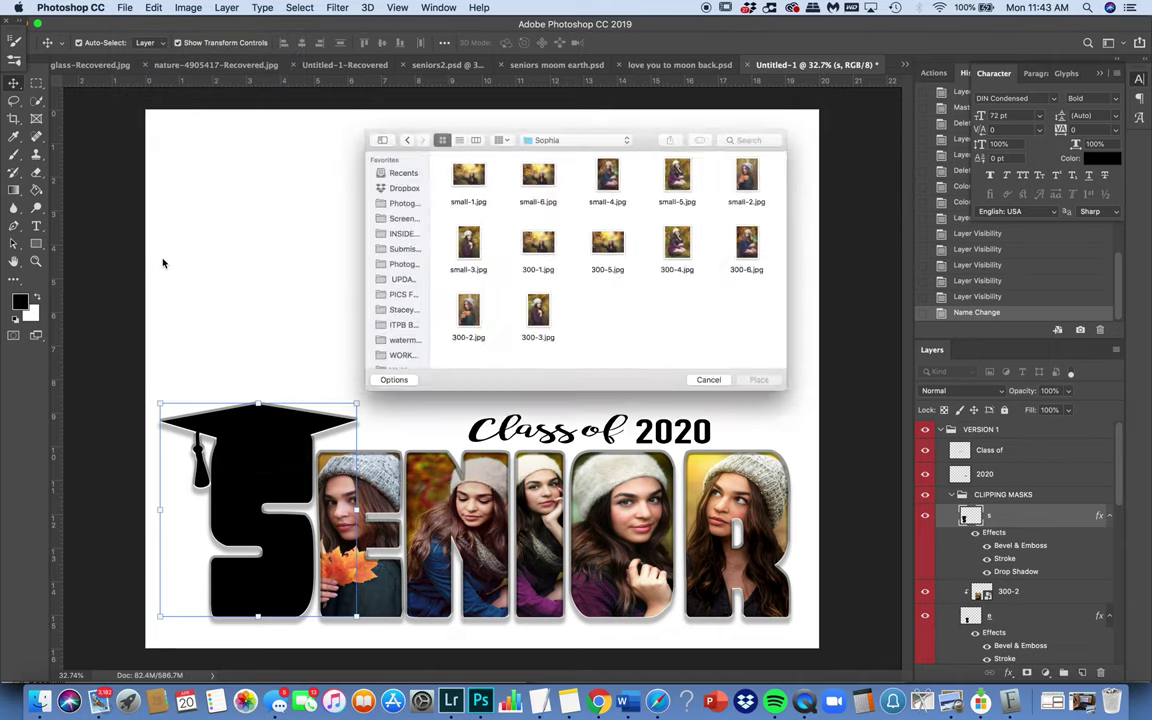
left_click(450, 240)
left_click(790, 400)
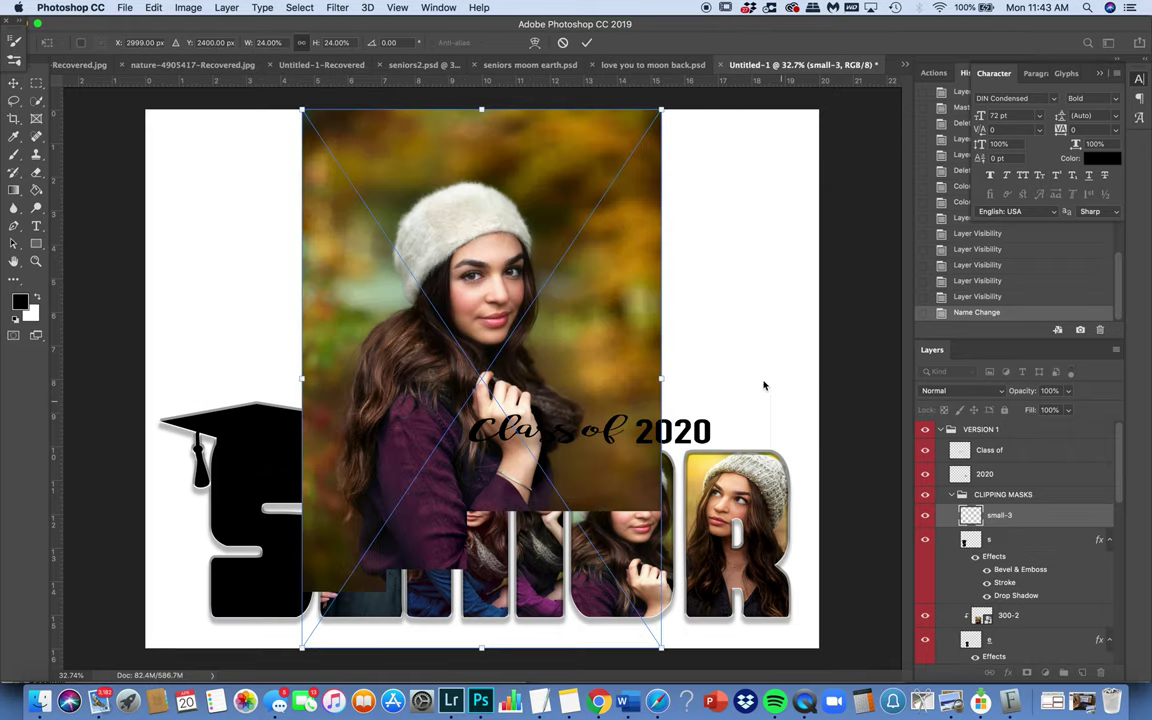
Scale and position the small-3 portrait over the S, then clip it into the S letter.
left_click_drag(606, 286, 412, 343)
left_click_drag(455, 168, 350, 355)
left_click_drag(285, 507, 326, 490)
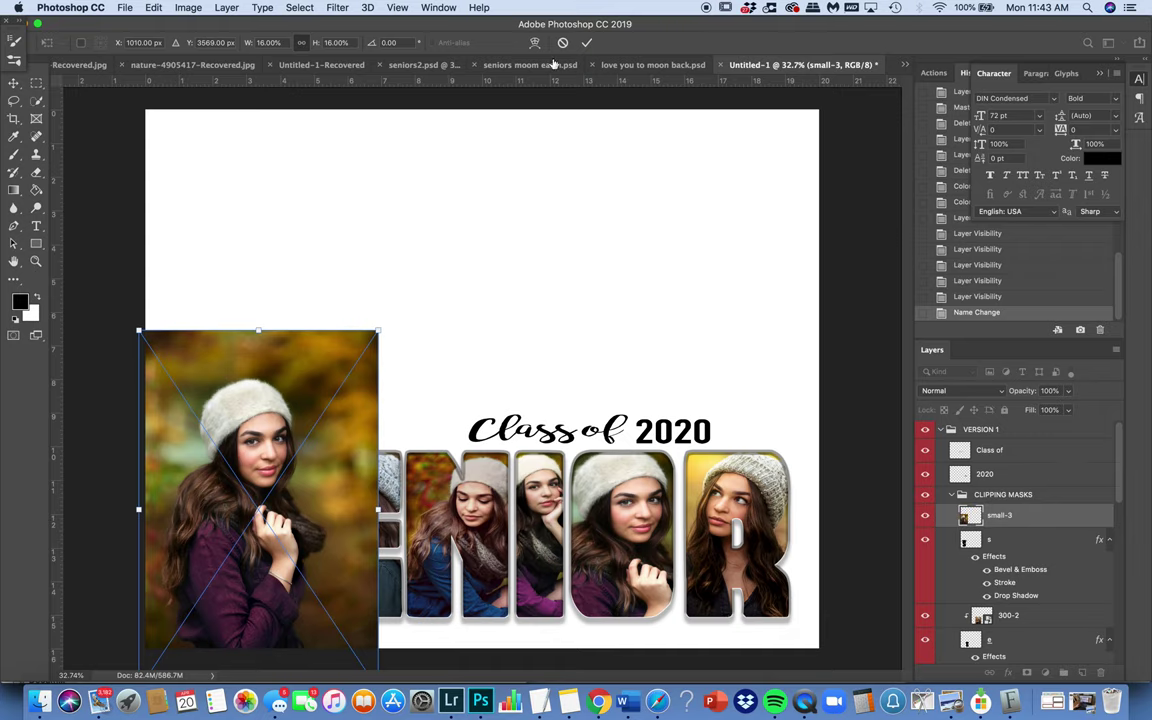
left_click(587, 42)
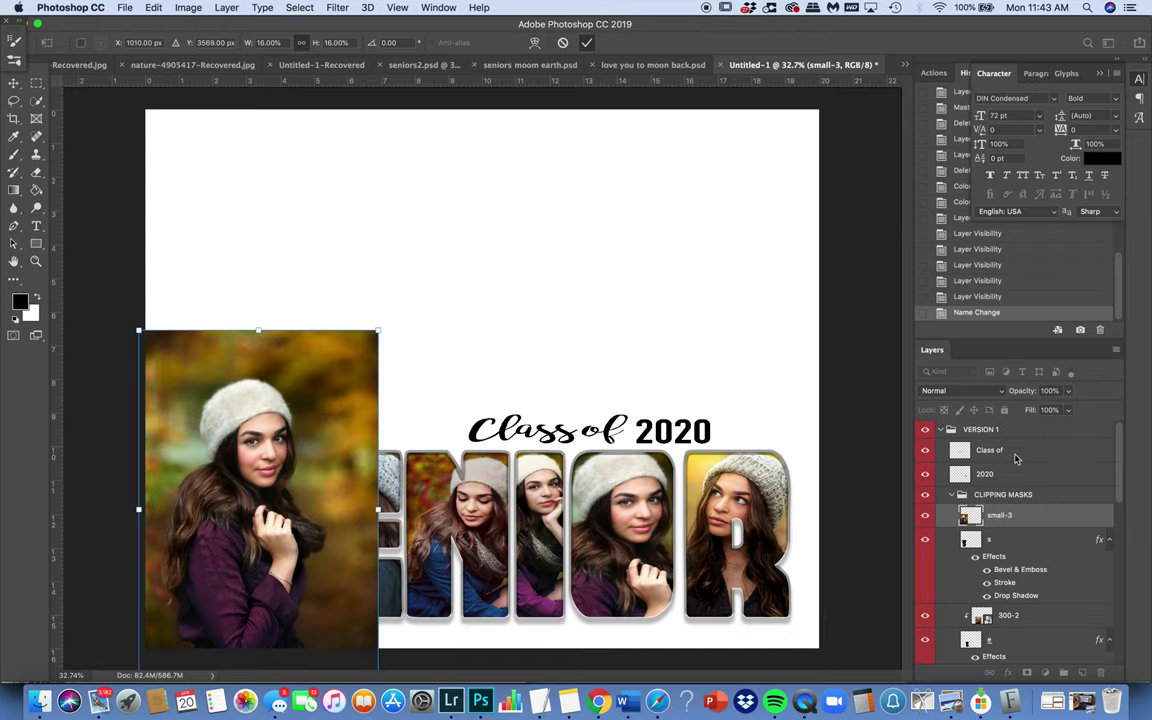
right_click(1050, 524)
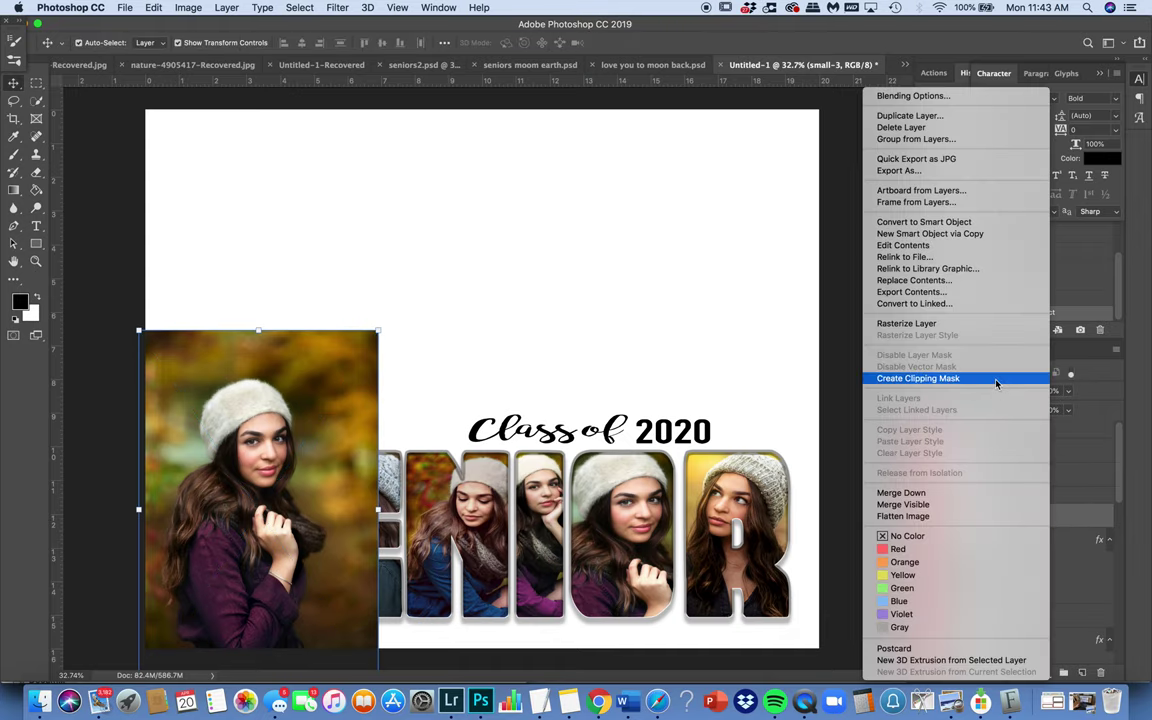
left_click(940, 378)
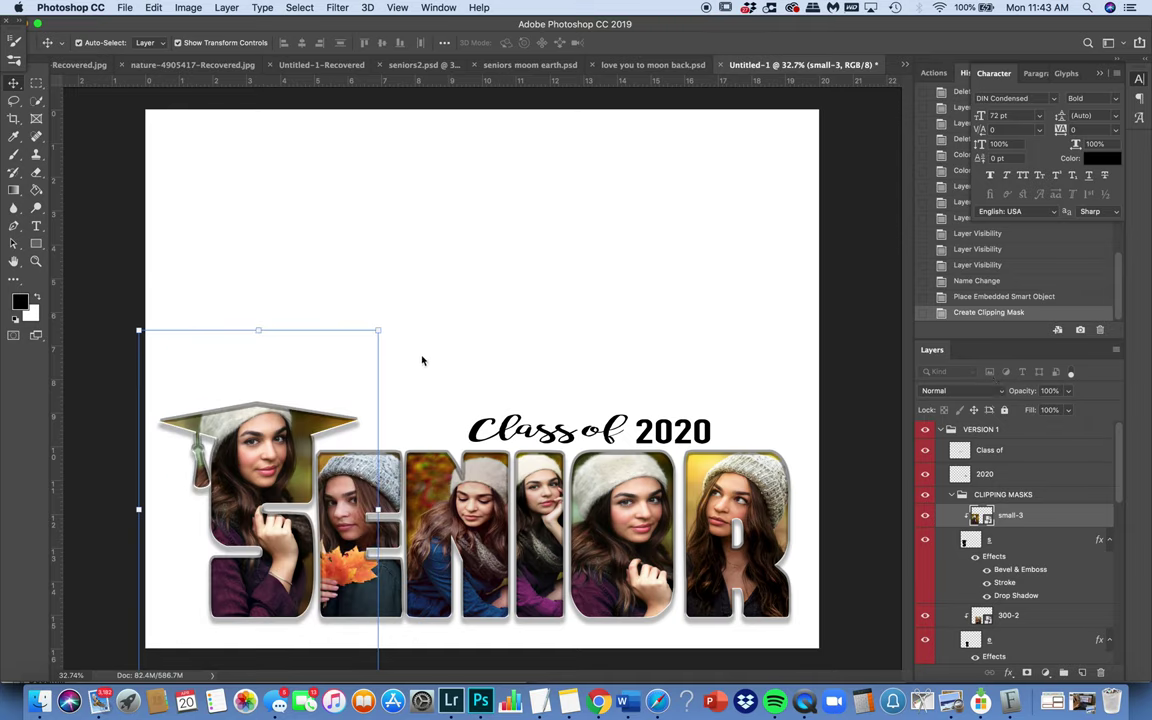
Nudge the clipped portrait within the S so her face sits inside the letter.
mouse_move(268, 453)
left_mouse_down()
mouse_move(271, 482)
mouse_move(285, 467)
mouse_move(265, 467)
left_mouse_up()
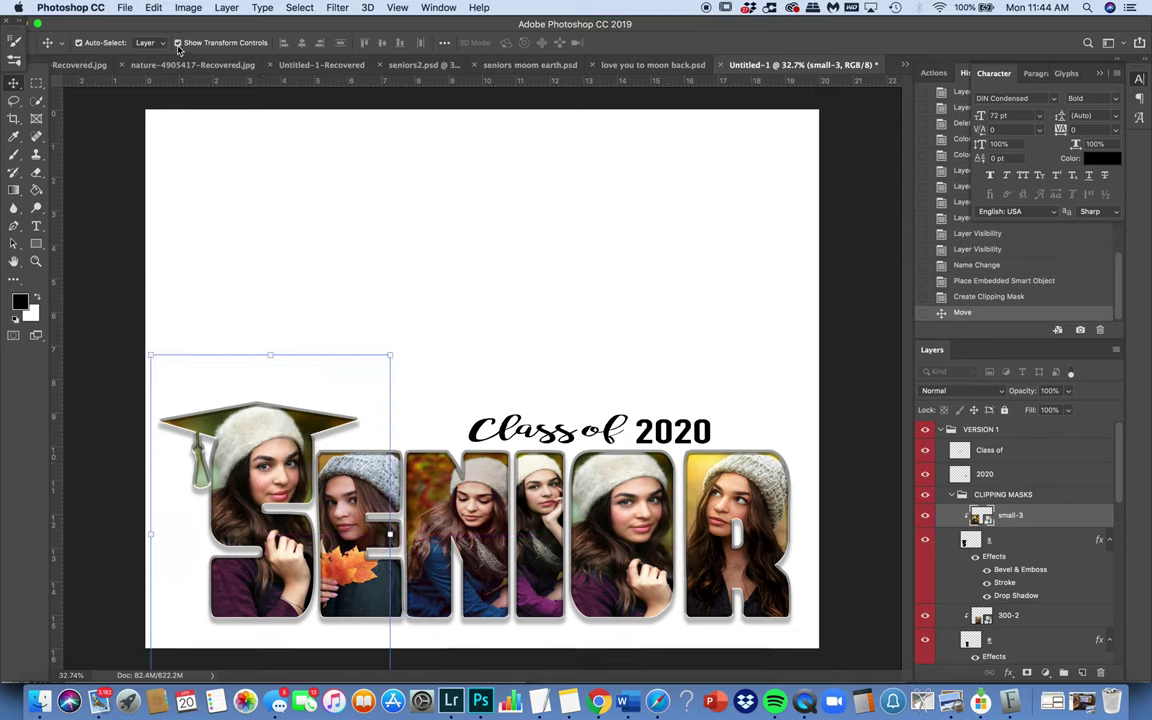
left_click_drag(263, 454, 263, 460)
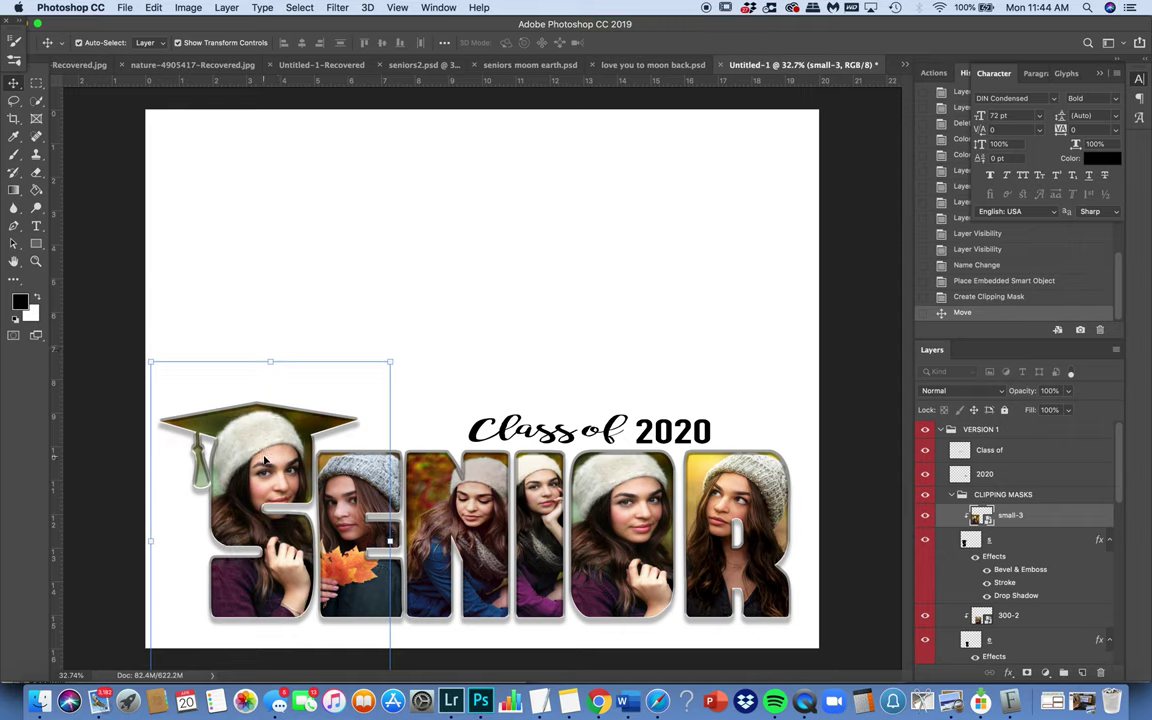
left_click_drag(265, 459, 260, 450)
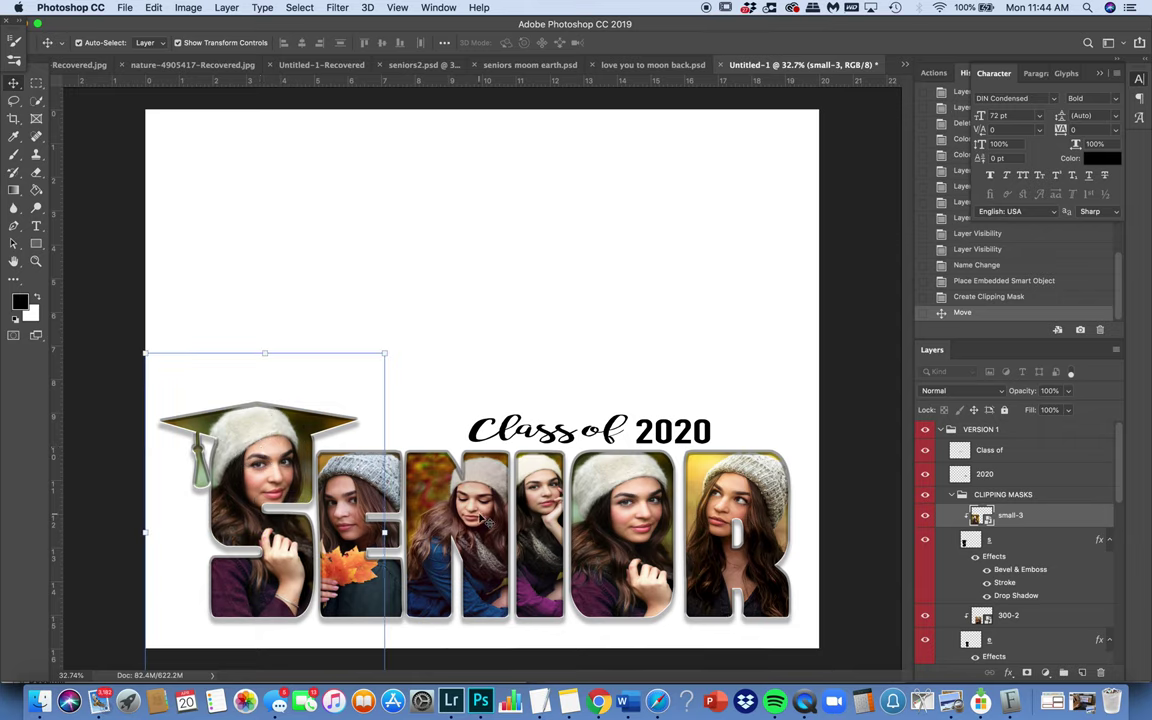
Toggle the S letter's bevel, stroke and shadow effects off and on, then select CLIPPING MASKS.
left_click(962, 538)
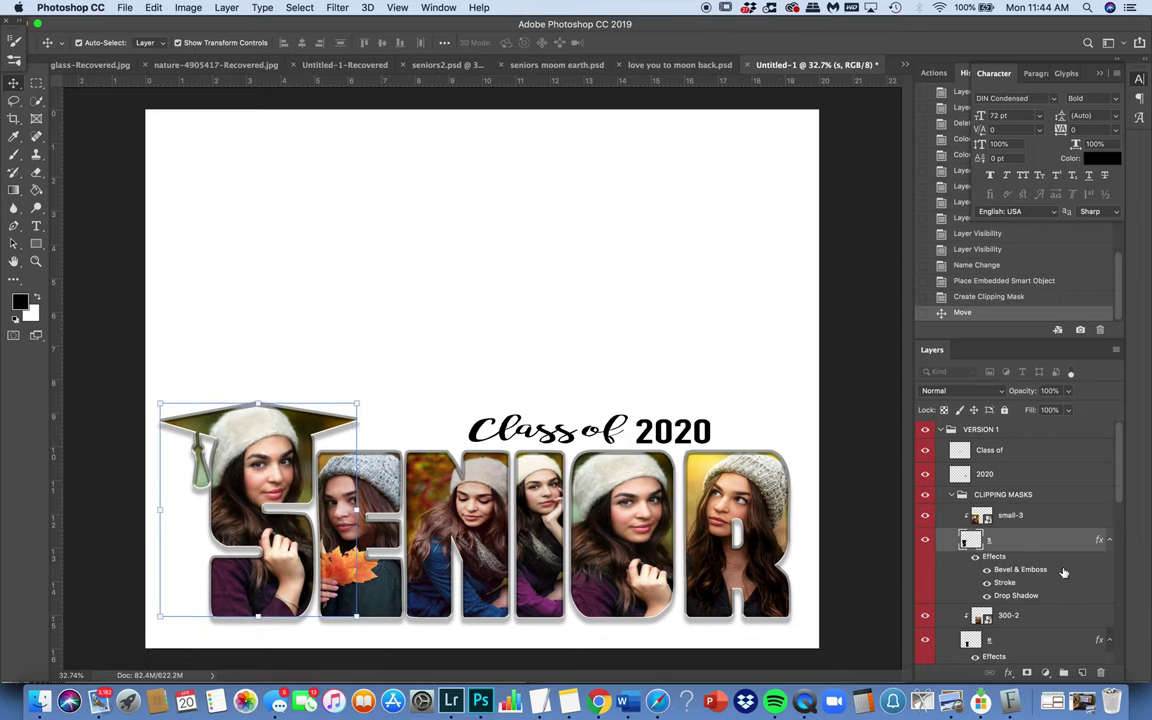
left_click(975, 558)
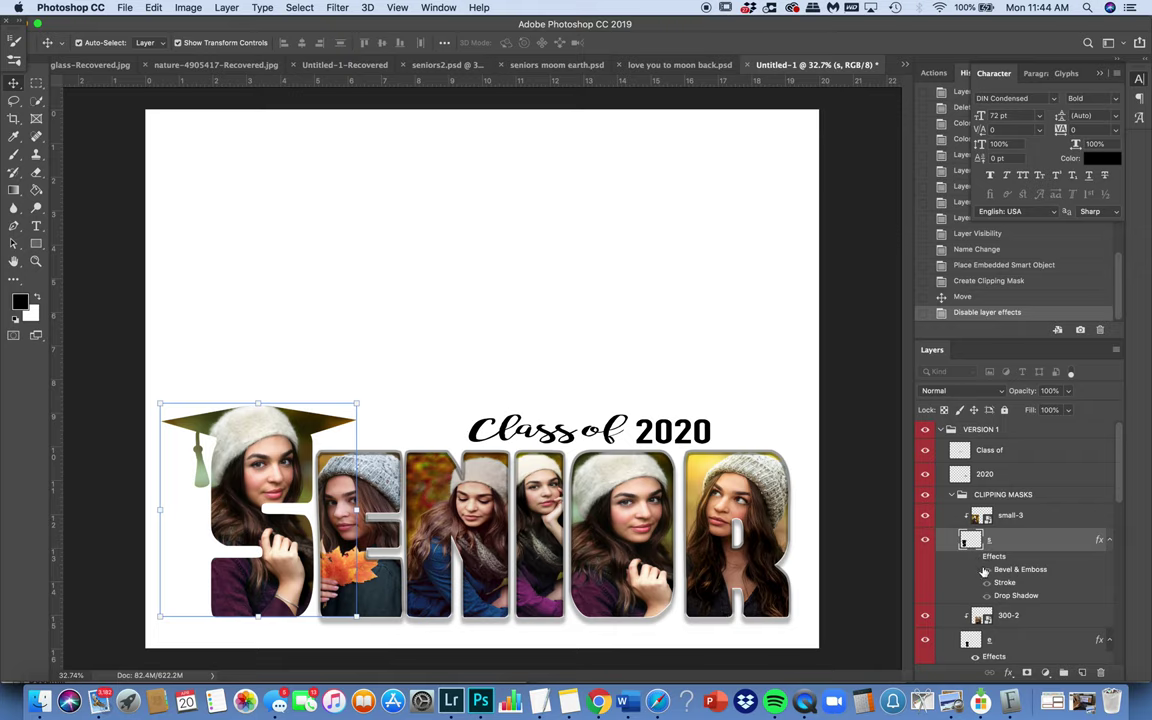
left_click(975, 558)
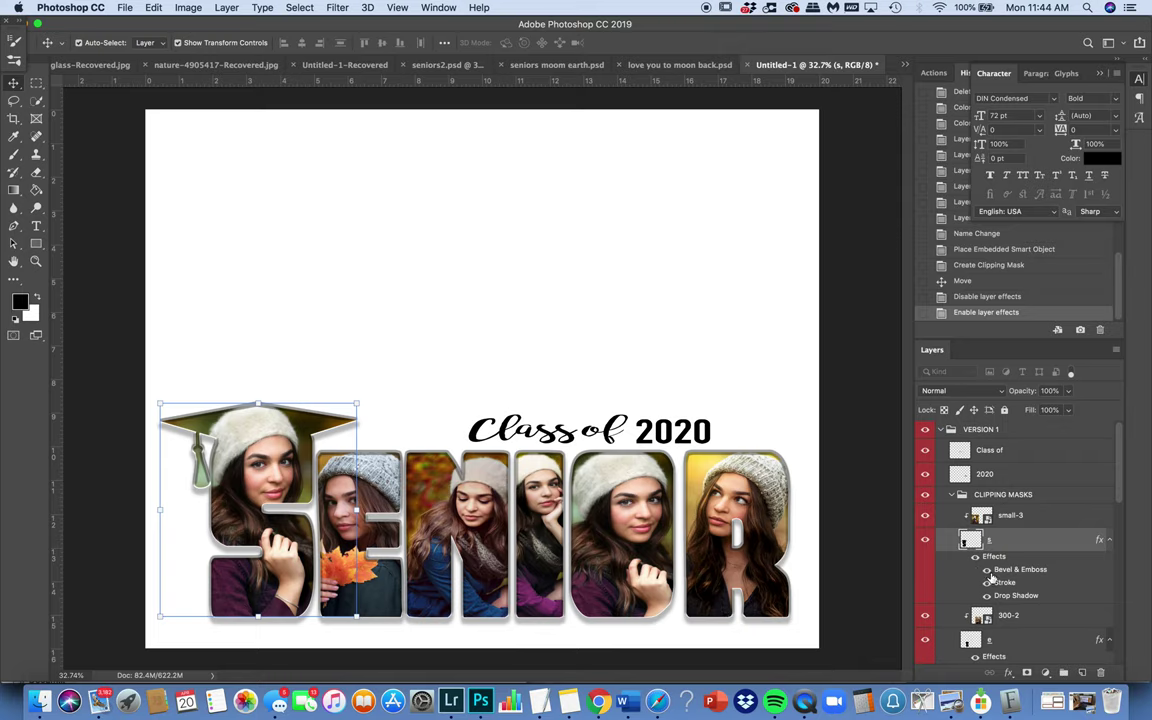
scroll(989, 577, "down", 5)
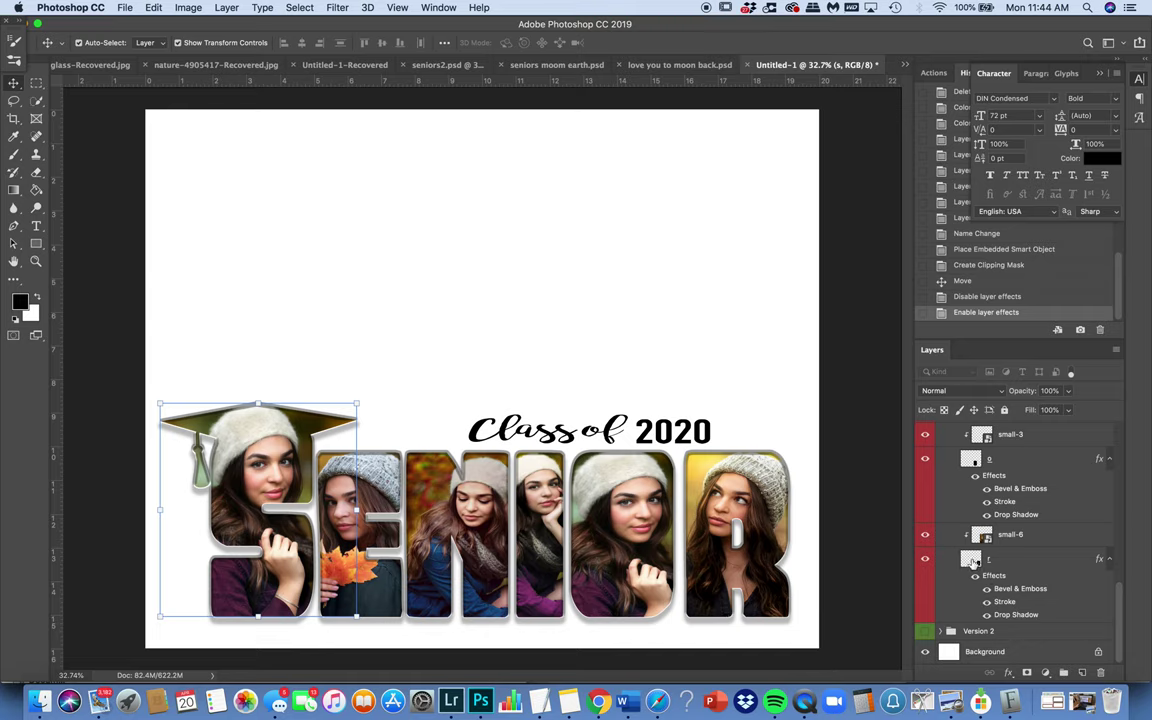
left_click(972, 560)
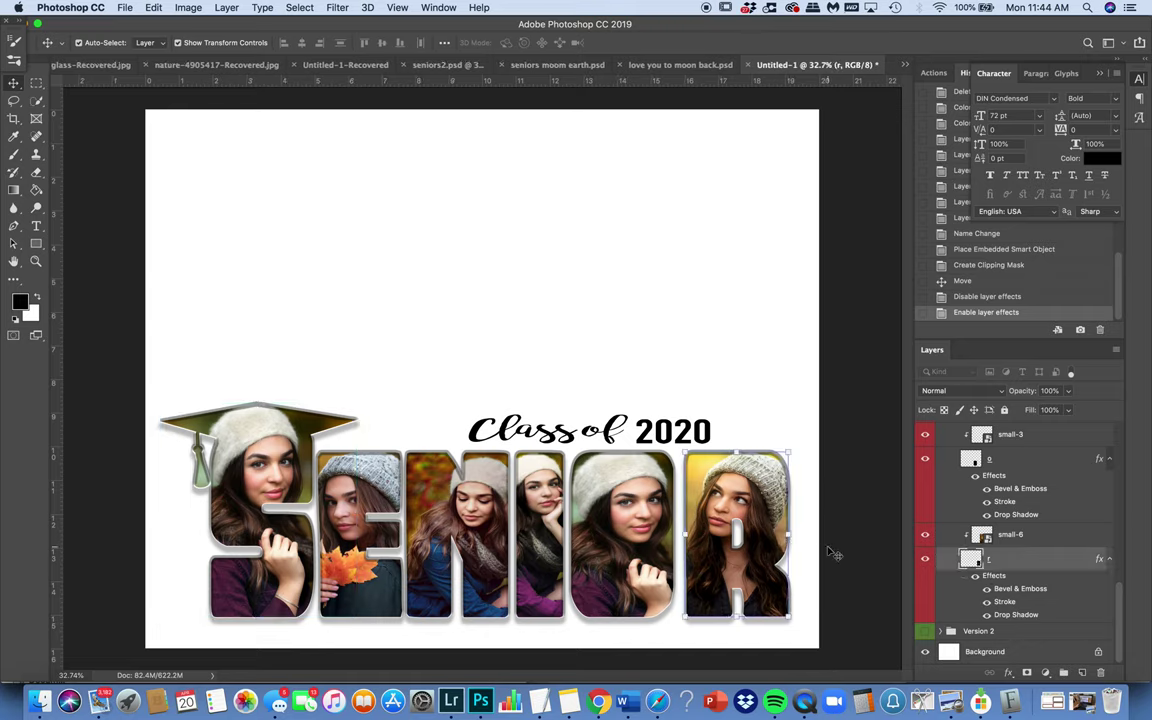
scroll(1005, 485, "up", 5)
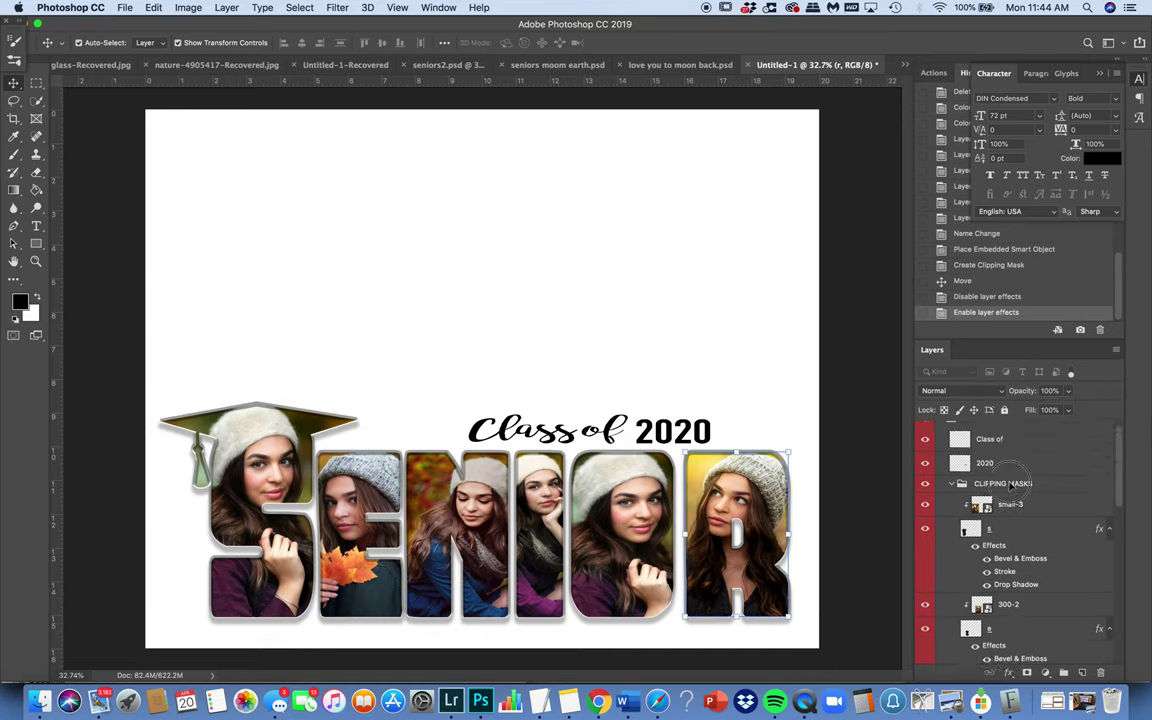
left_click(1003, 483)
Place use.jpg from the NEW TEMPLATES > Bubble LEtters > Senior folder as an embedded image.
left_click(124, 8)
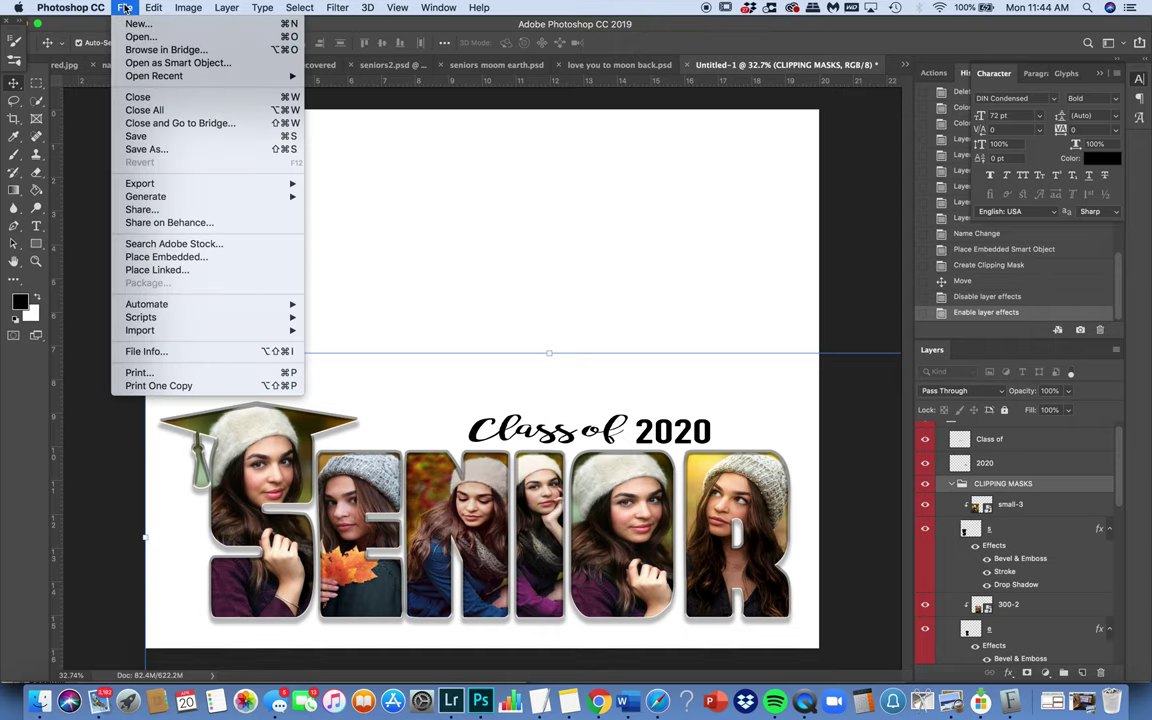
left_click(178, 257)
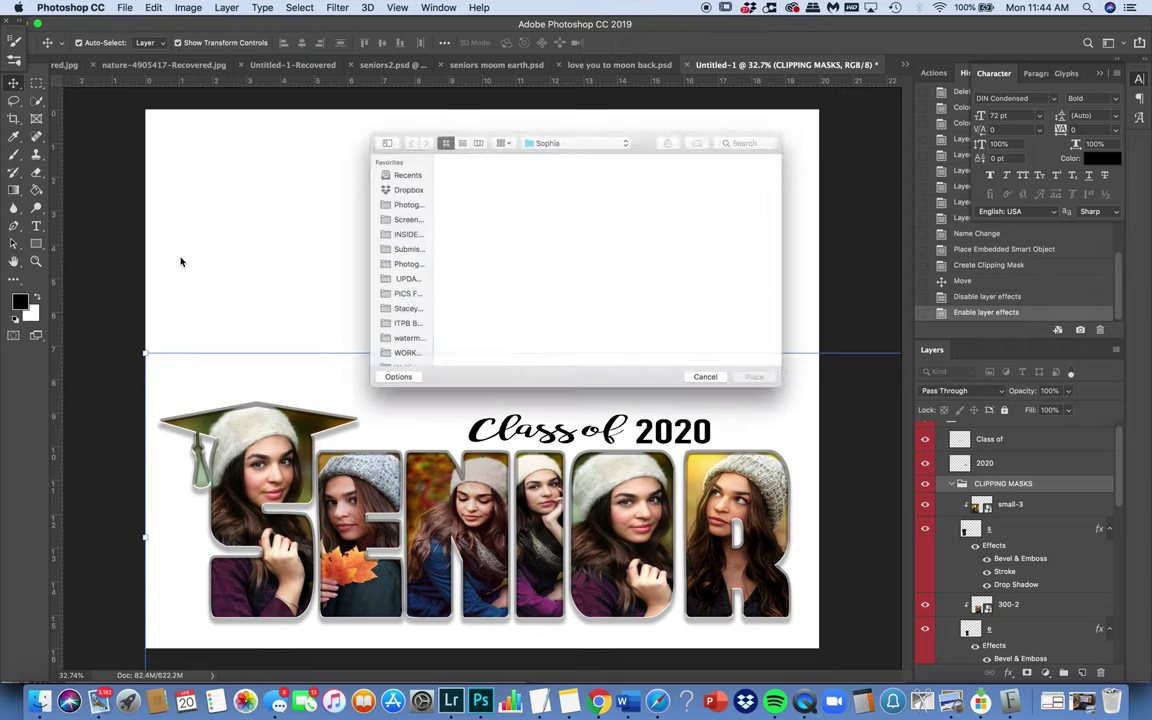
scroll(369, 330, "down", 5)
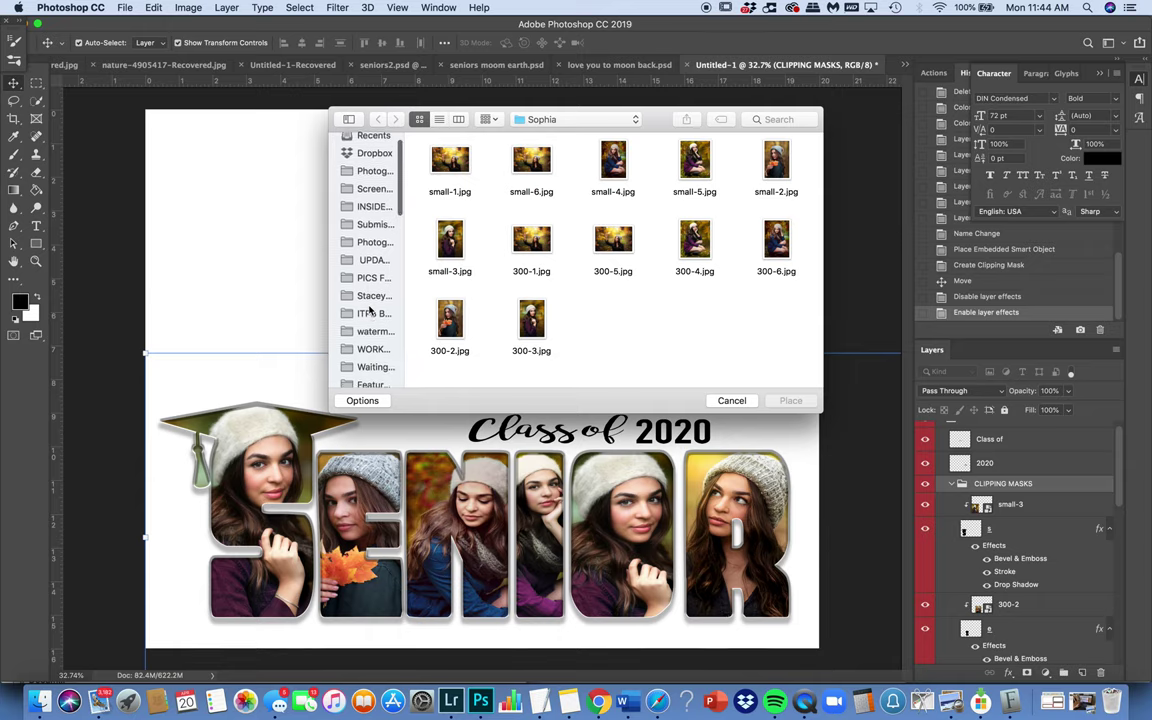
scroll(369, 310, "down", 3)
left_click(370, 316)
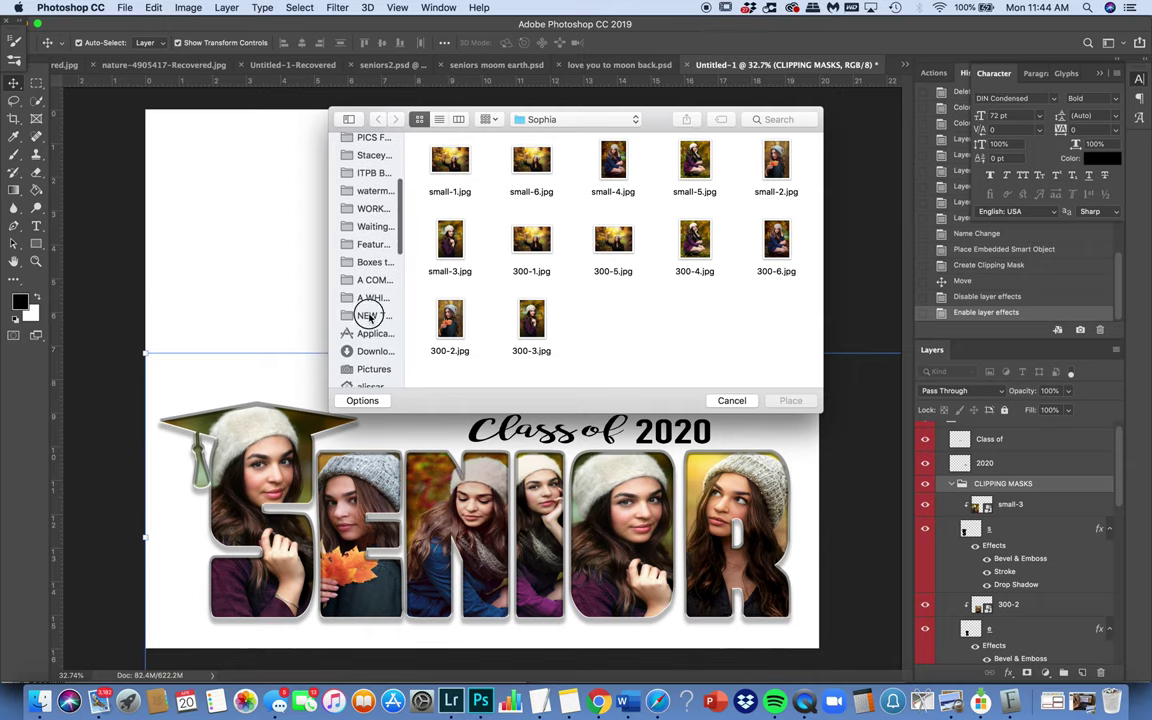
left_click(377, 119)
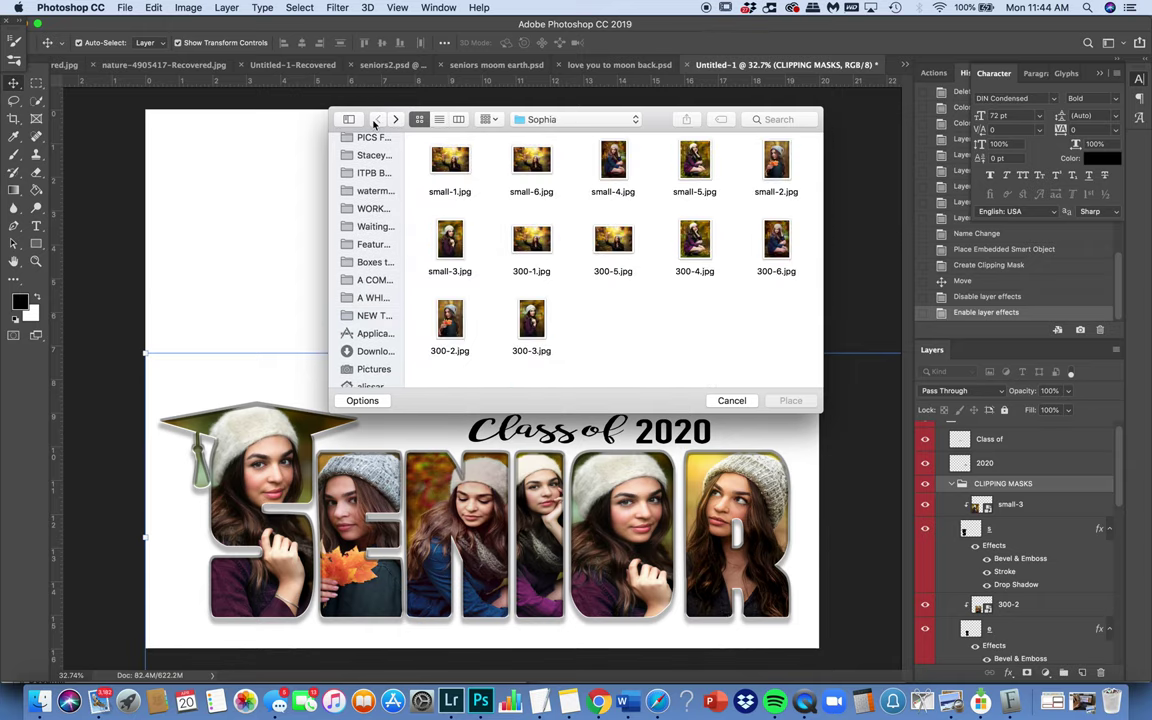
left_click(372, 316)
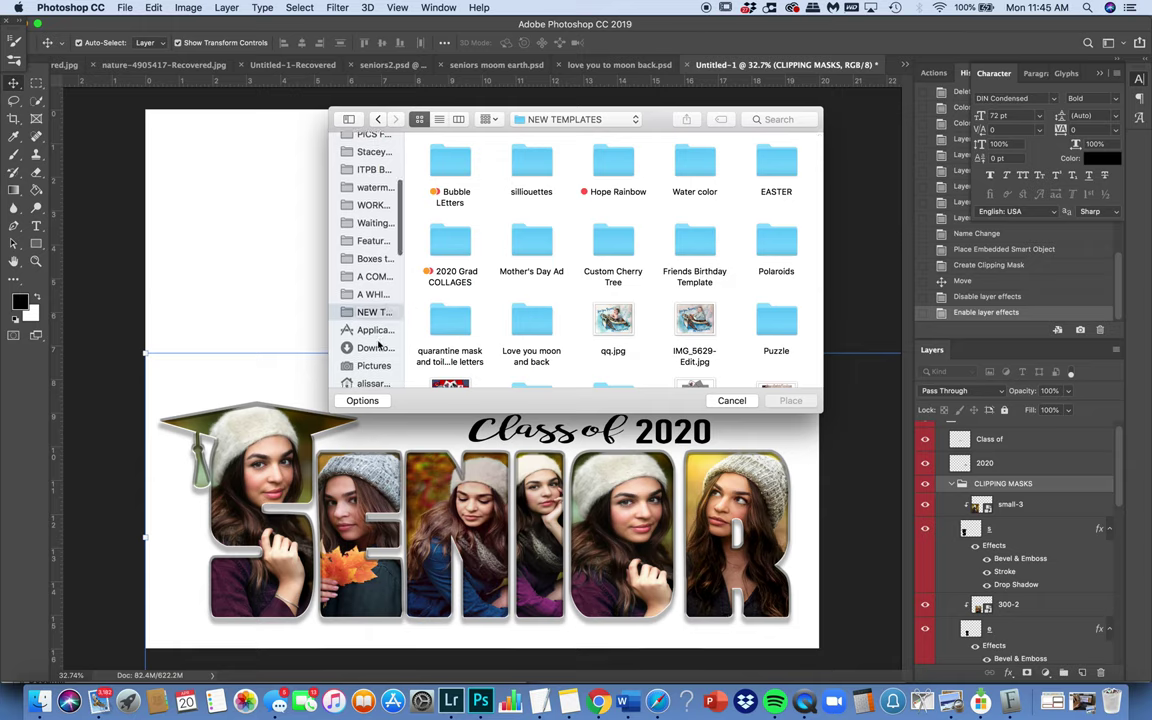
double_click(450, 162)
double_click(450, 162)
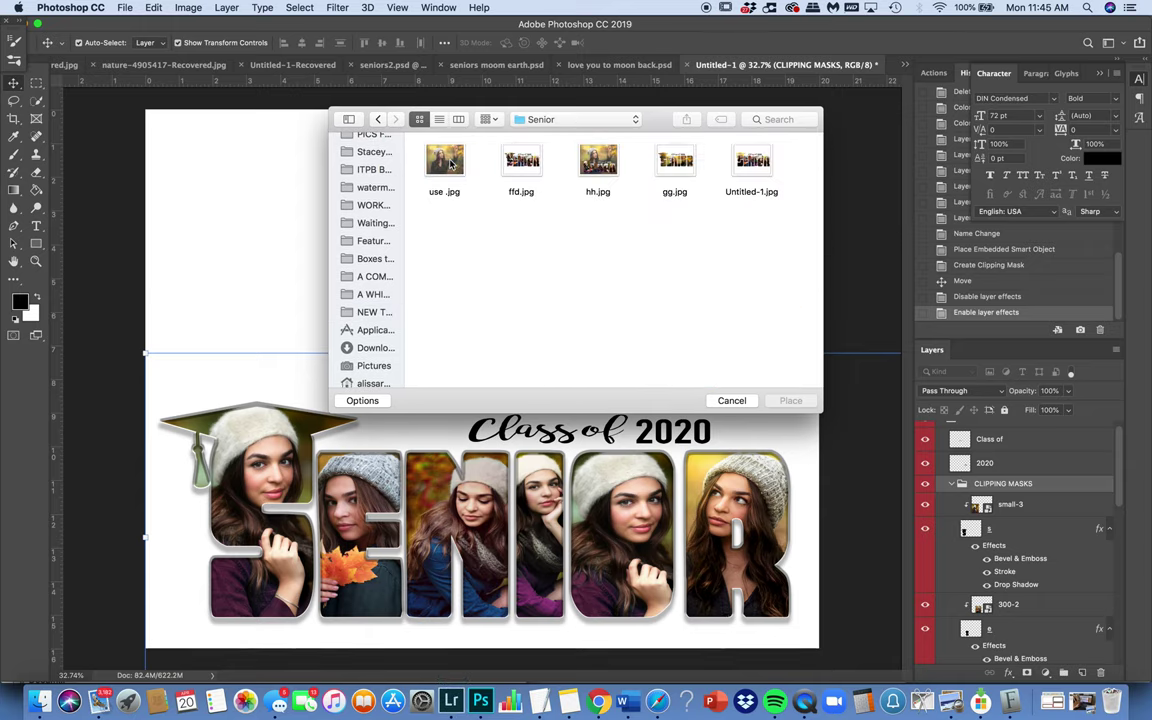
left_click(450, 165)
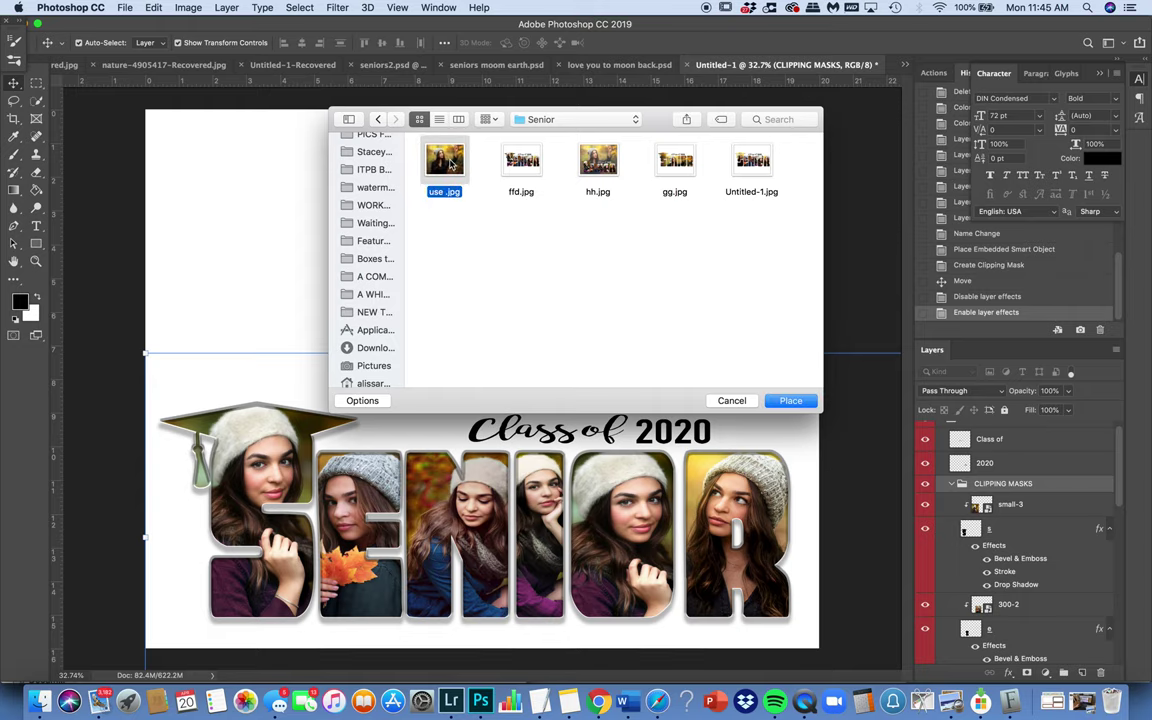
left_click(782, 401)
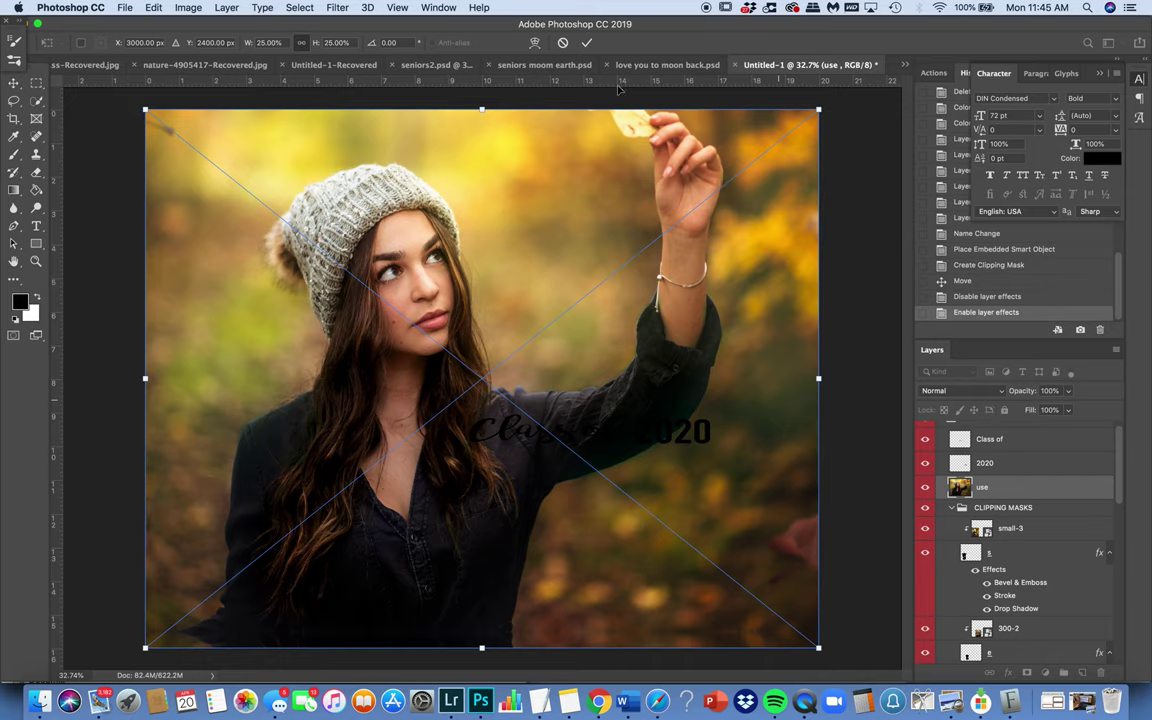
Commit the use photo, move it just above Background, and check the Class of and 2020 visibility.
left_click(587, 42)
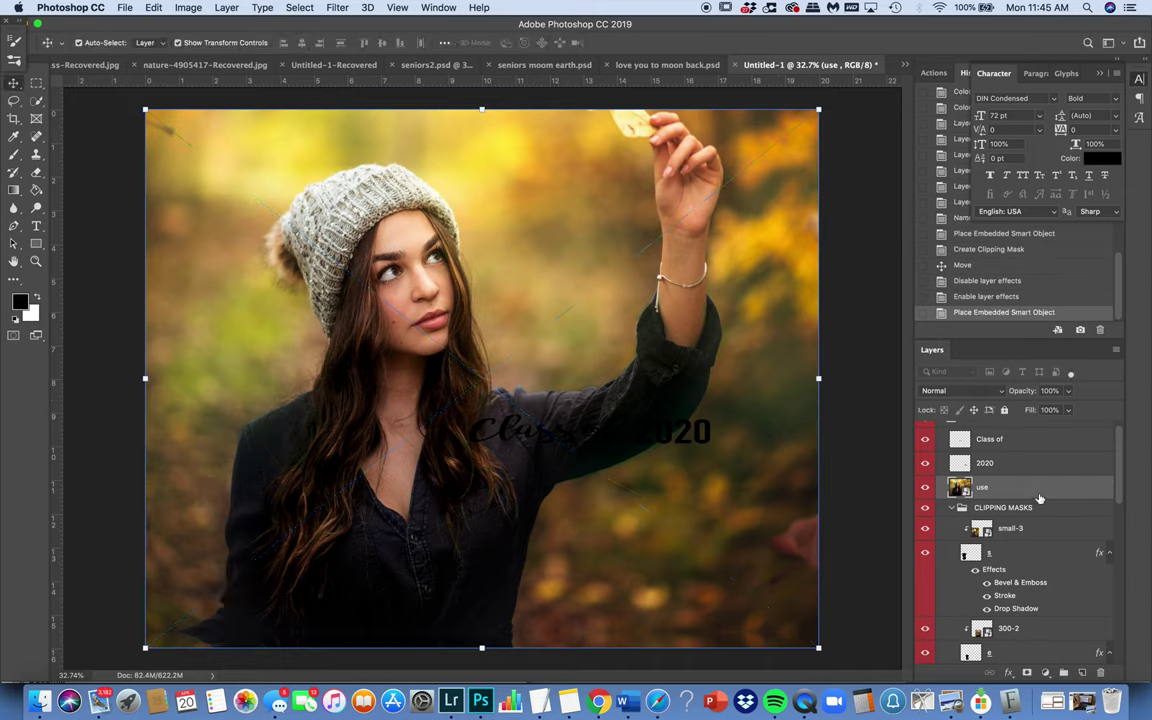
left_click_drag(1044, 496, 1035, 620)
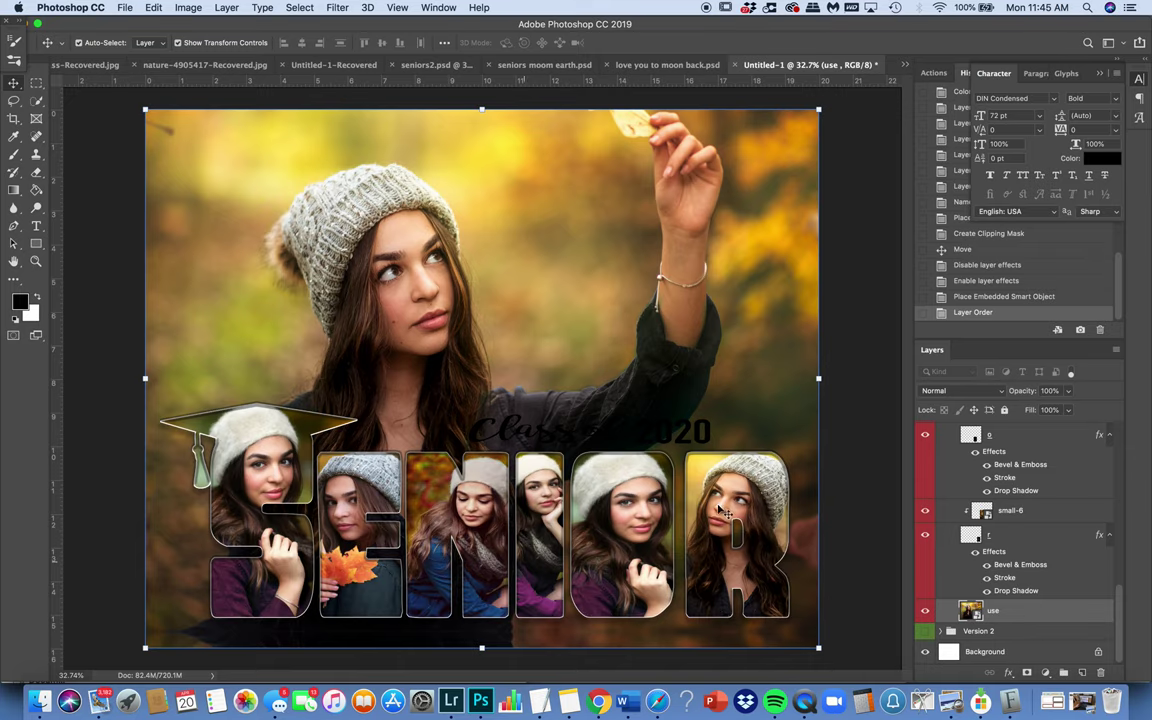
scroll(998, 548, "up", 5)
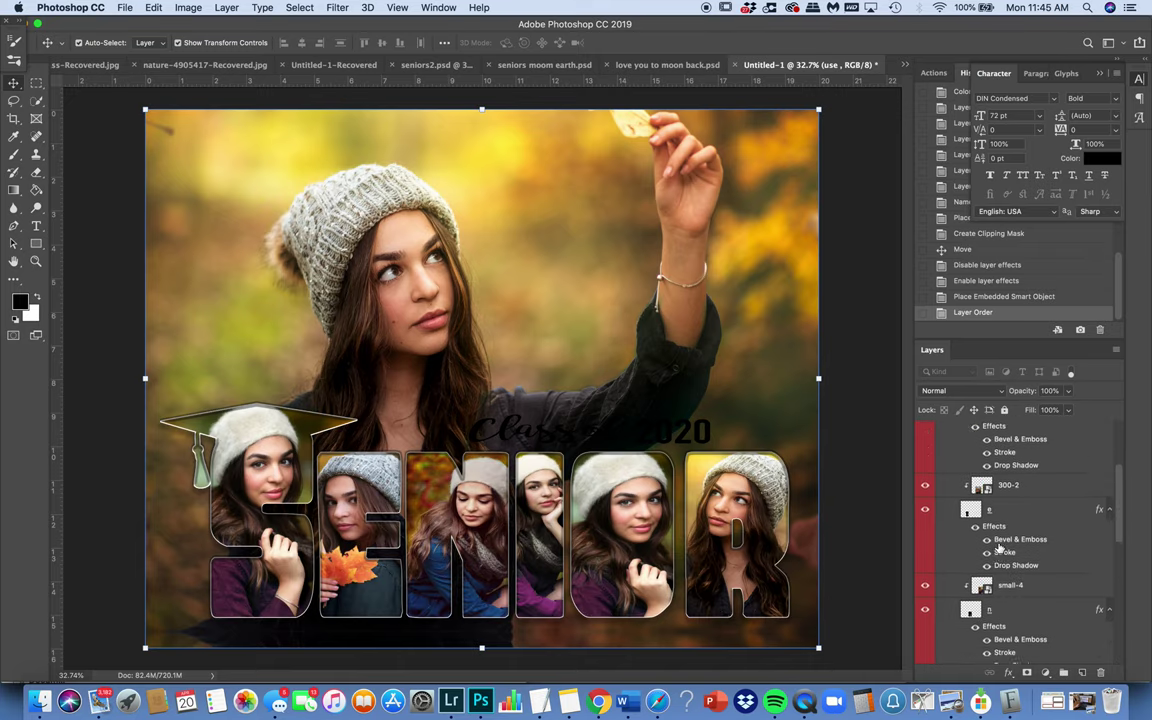
left_click(926, 452)
left_click(927, 453)
left_click(927, 453)
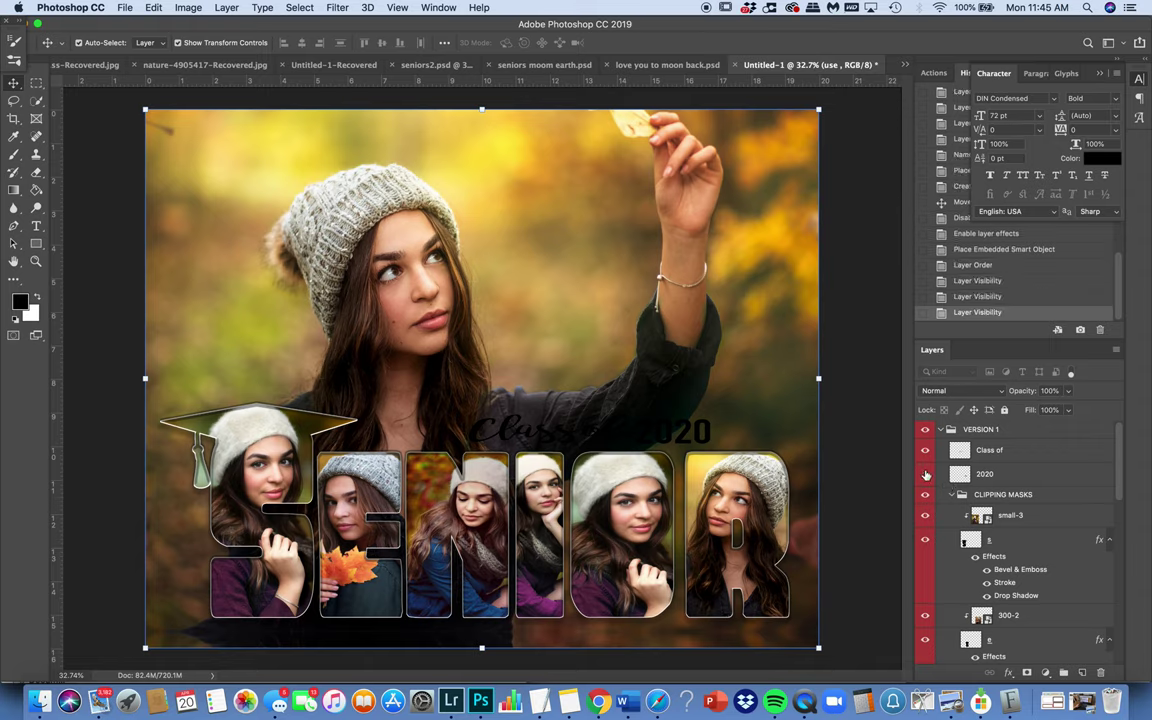
left_click(927, 453)
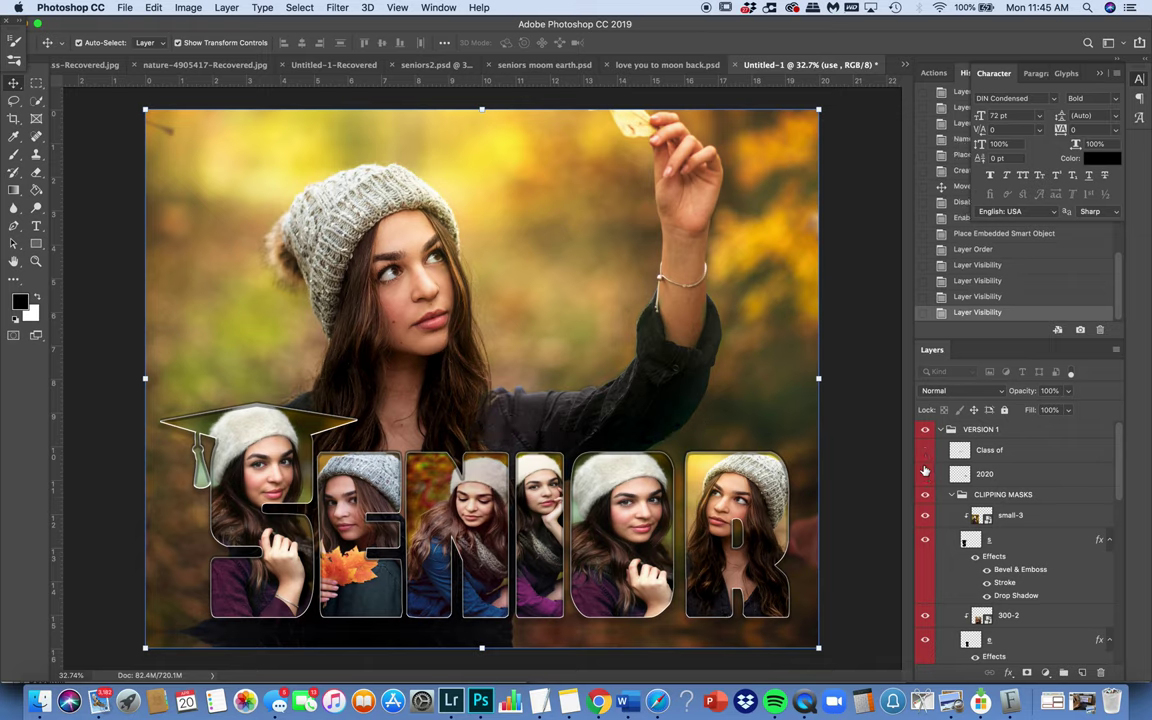
left_click(926, 455)
left_click(926, 455)
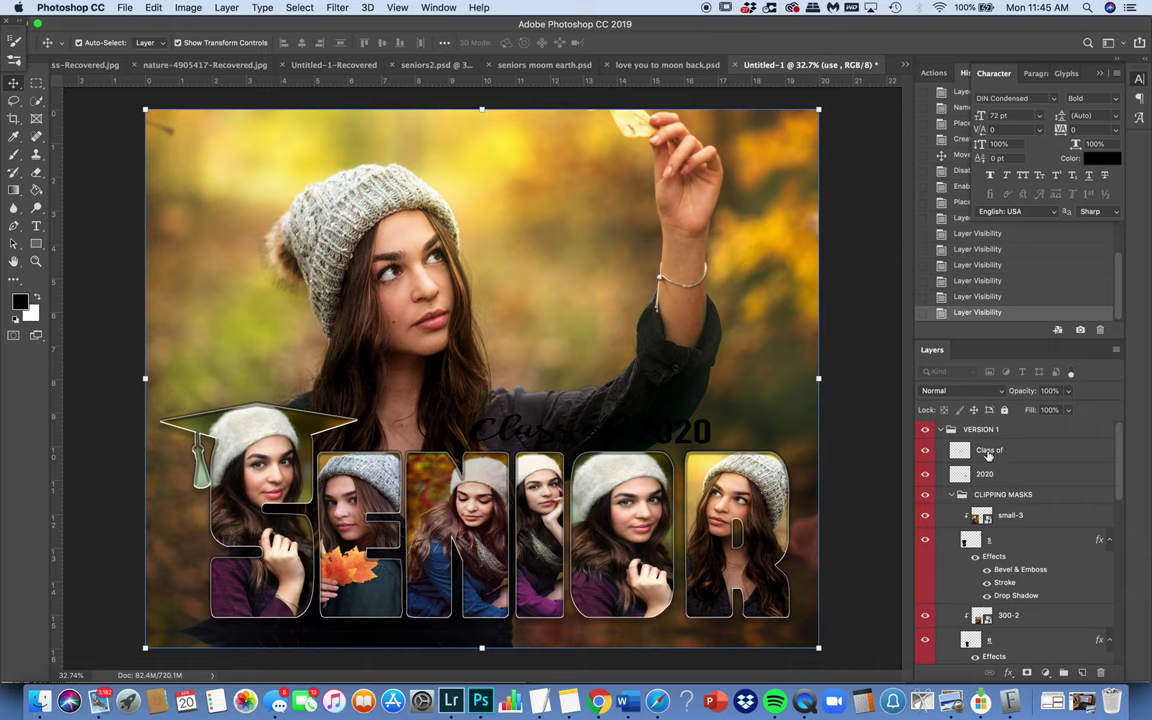
Show the 2020 text again and lower the use backdrop photo to 75% opacity.
left_click(925, 476)
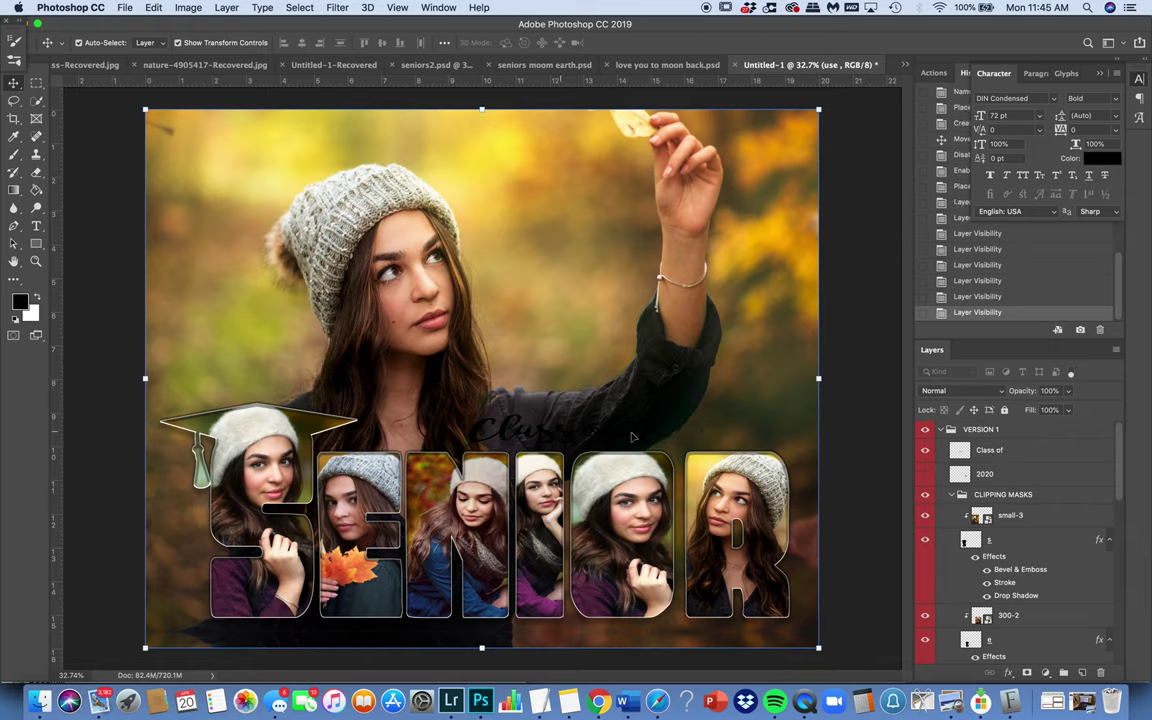
left_click(925, 476)
scroll(978, 548, "down", 5)
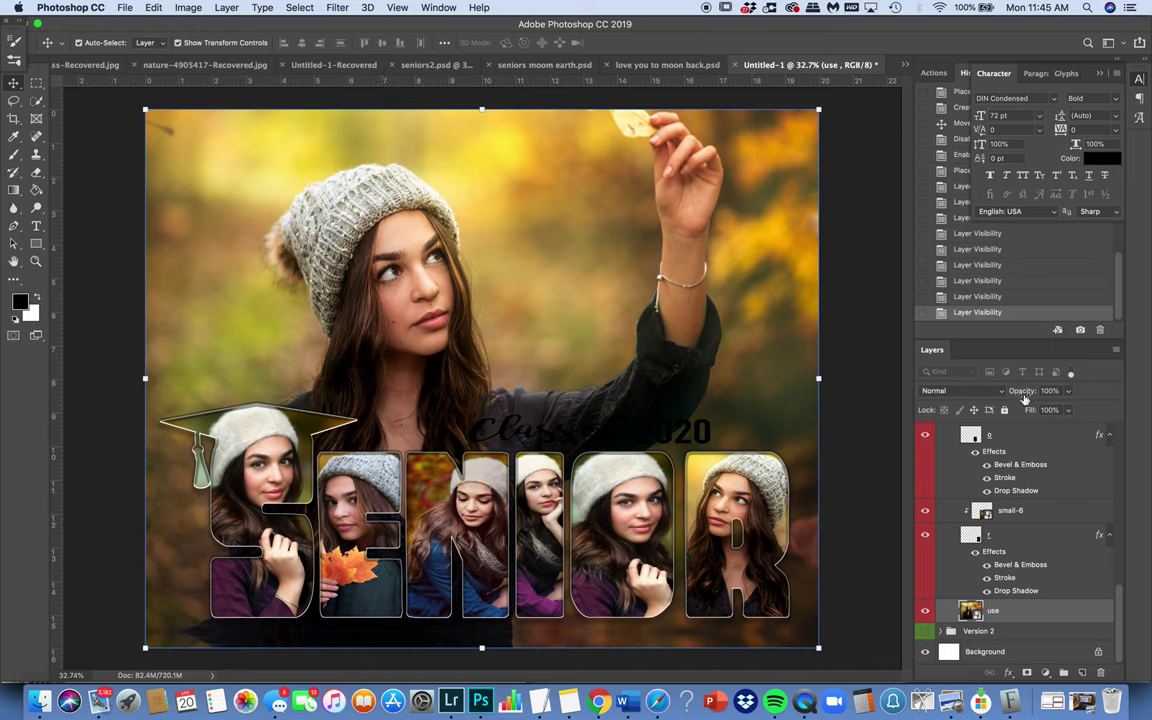
left_click_drag(1025, 395, 1008, 396)
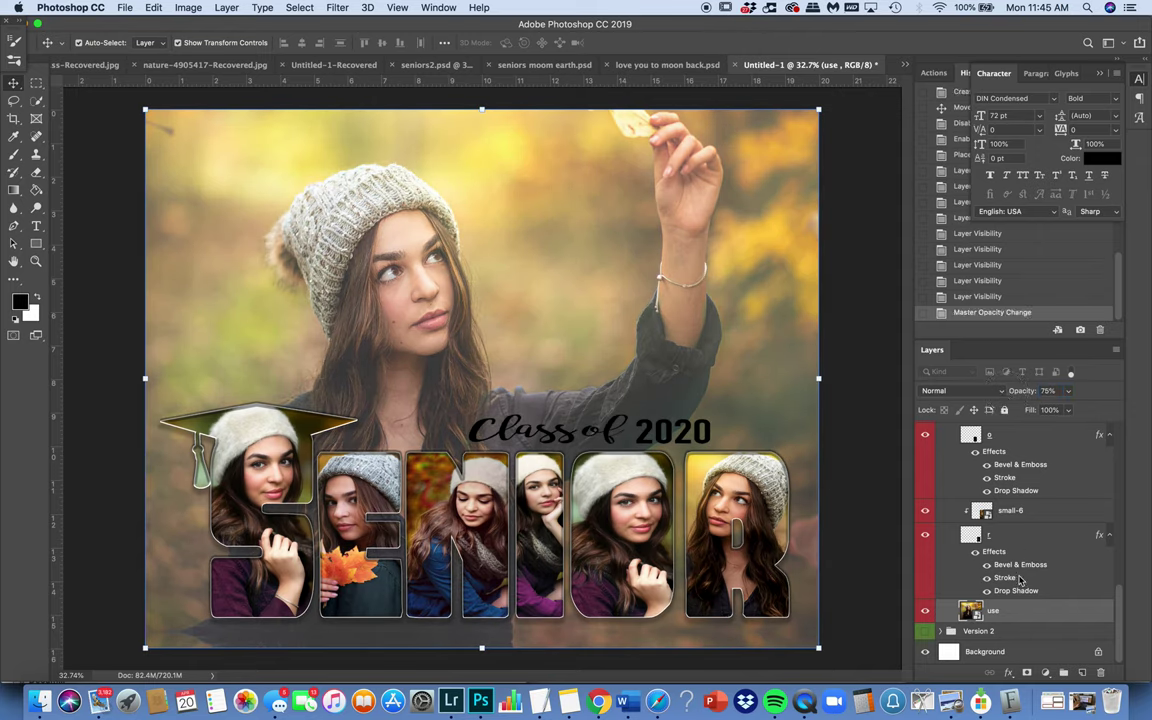
scroll(985, 566, "up", 5)
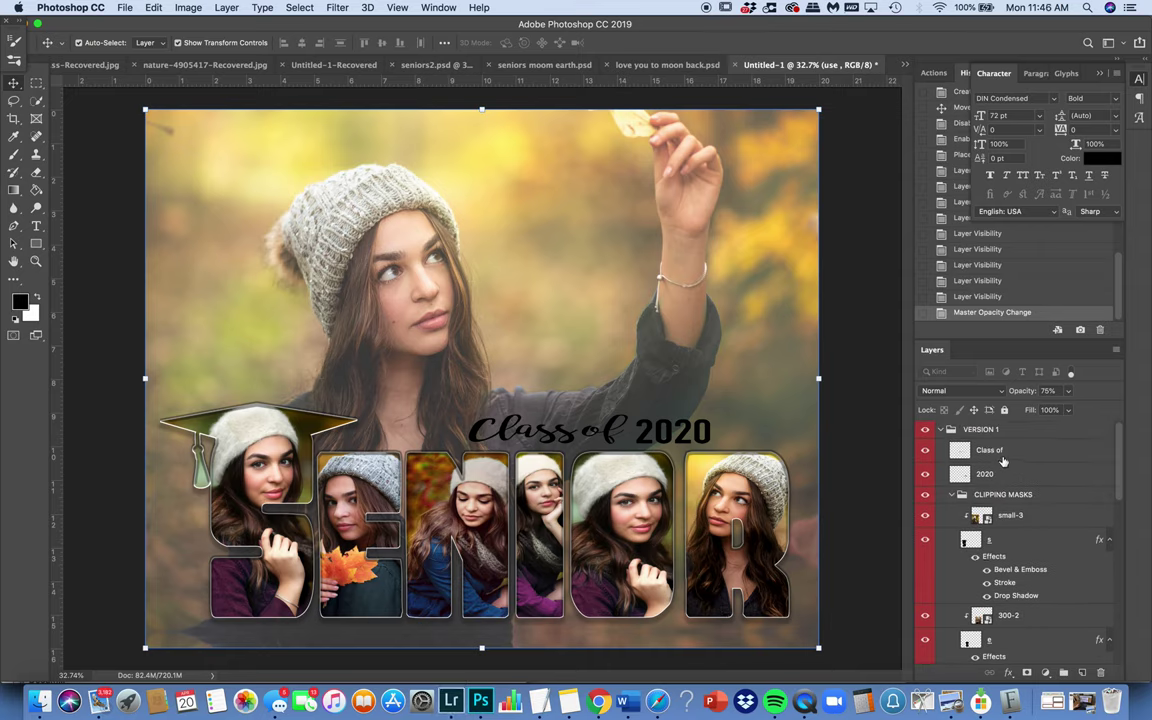
Add a light grey-blue #bcc7d3 Color Overlay to the Class of text through Blending Options.
left_click(1003, 452)
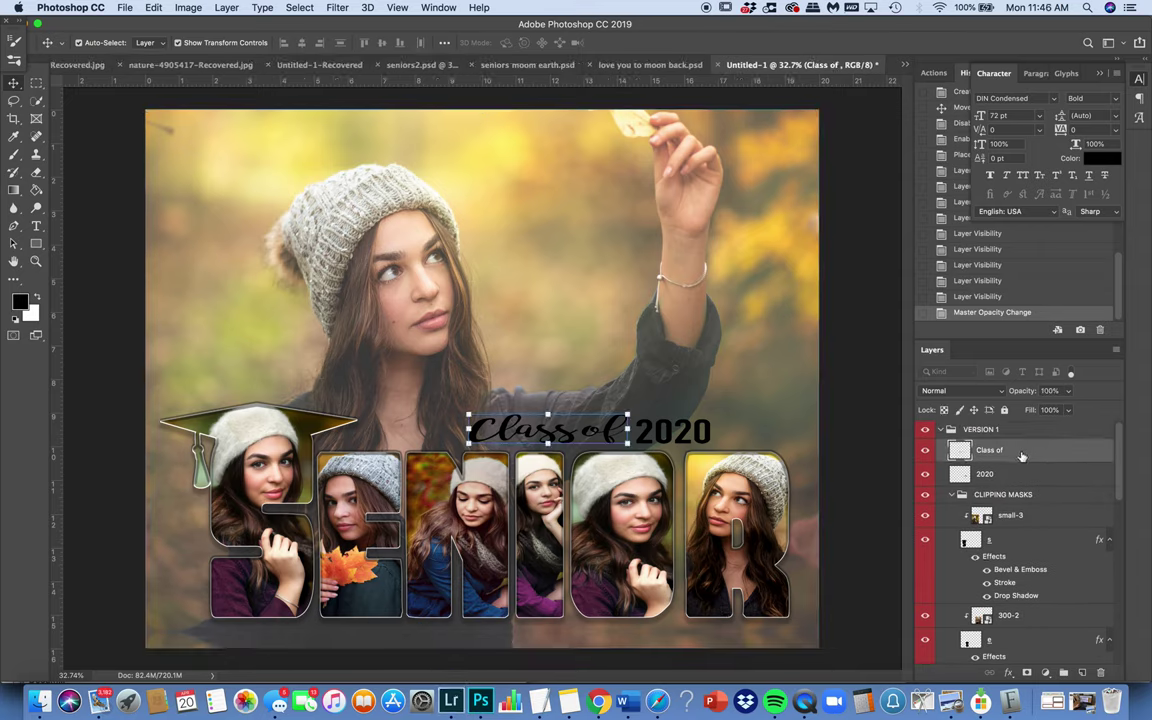
right_click(1021, 456)
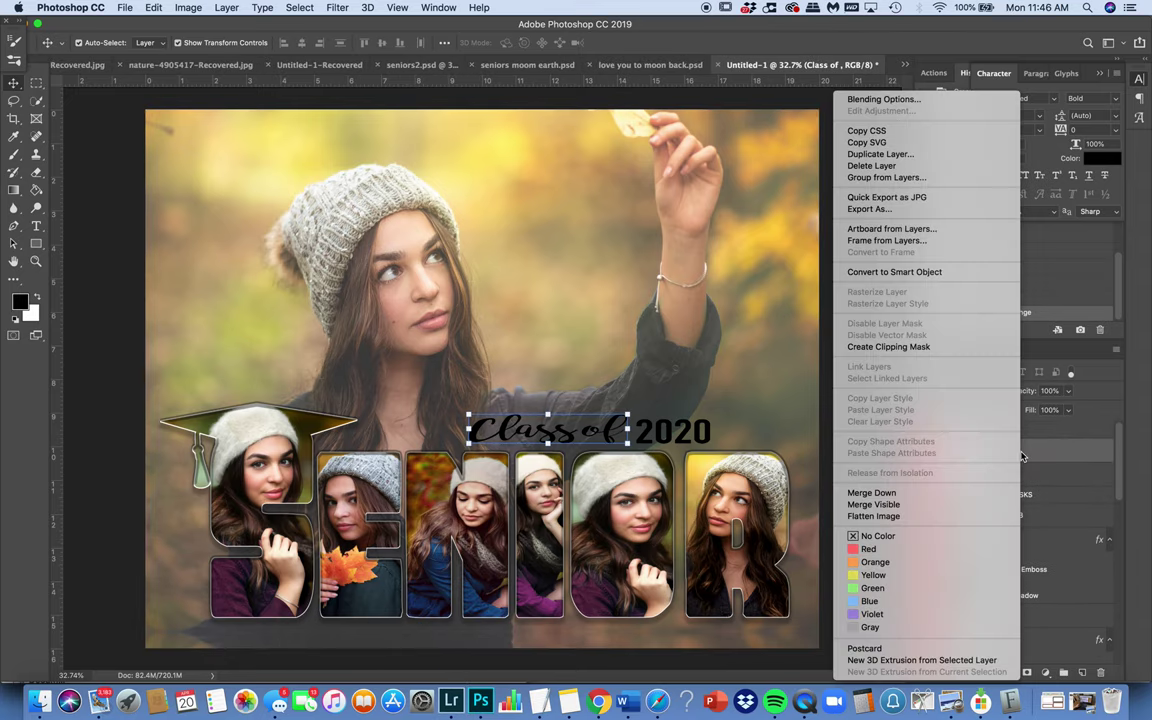
left_click(928, 97)
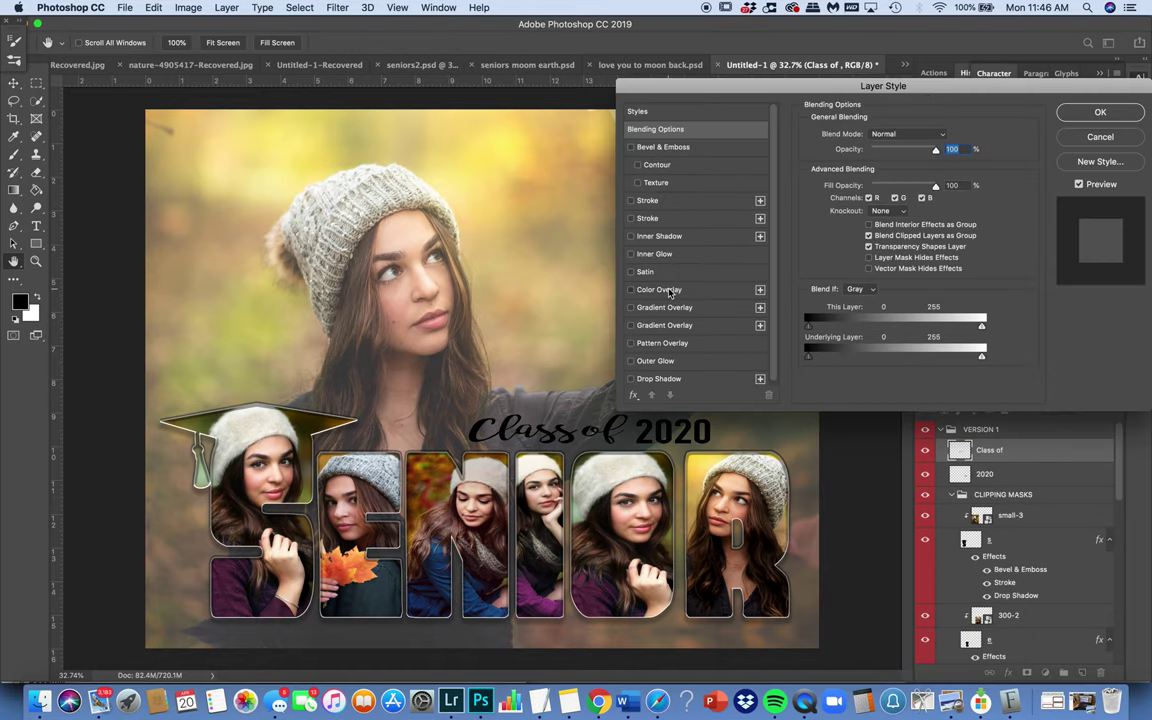
left_click(670, 292)
mouse_move(1053, 35)
left_click(1110, 40)
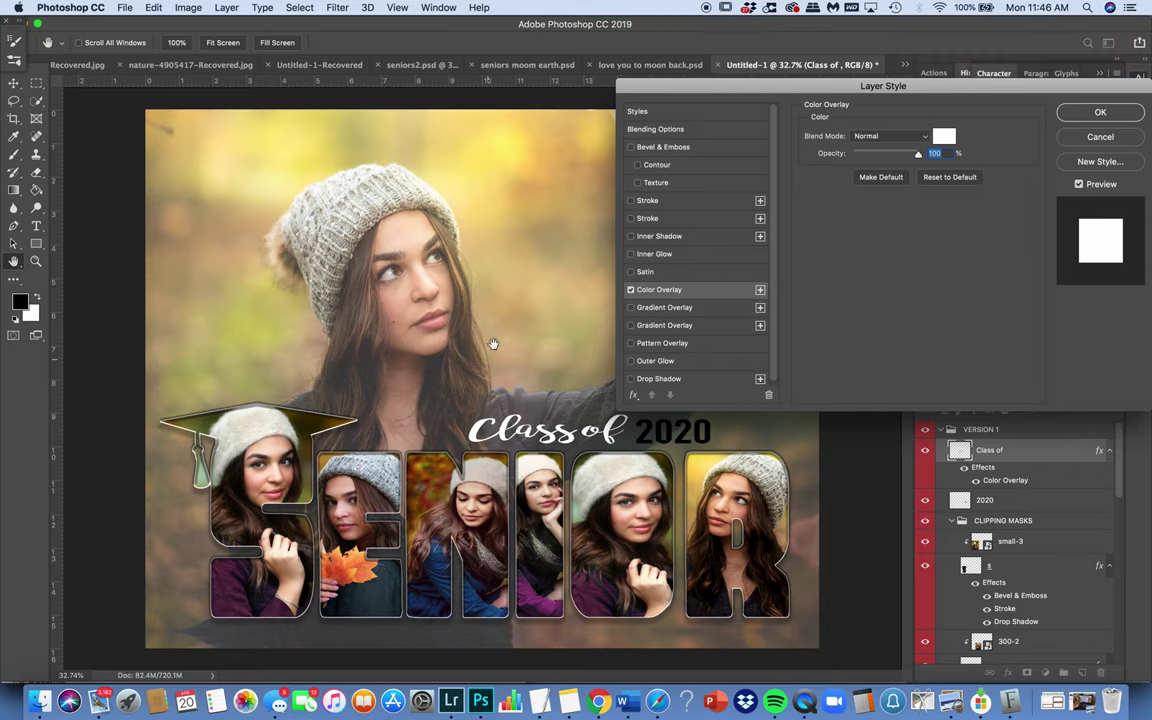
left_click(944, 136)
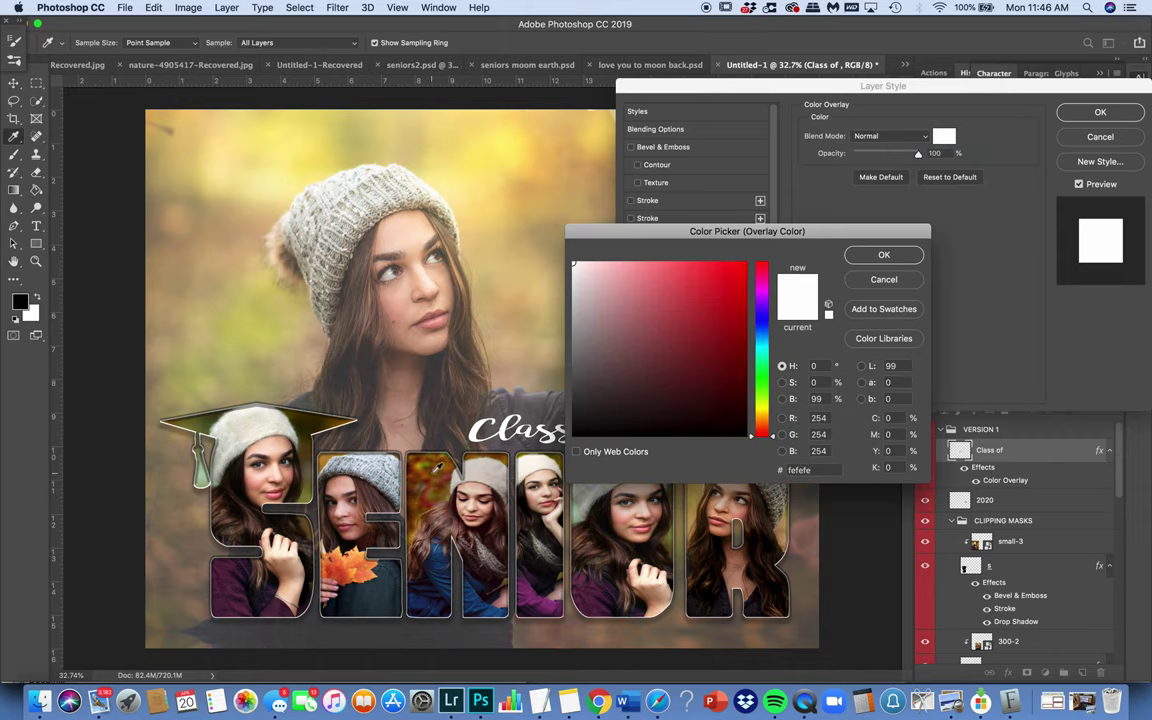
left_click(437, 468)
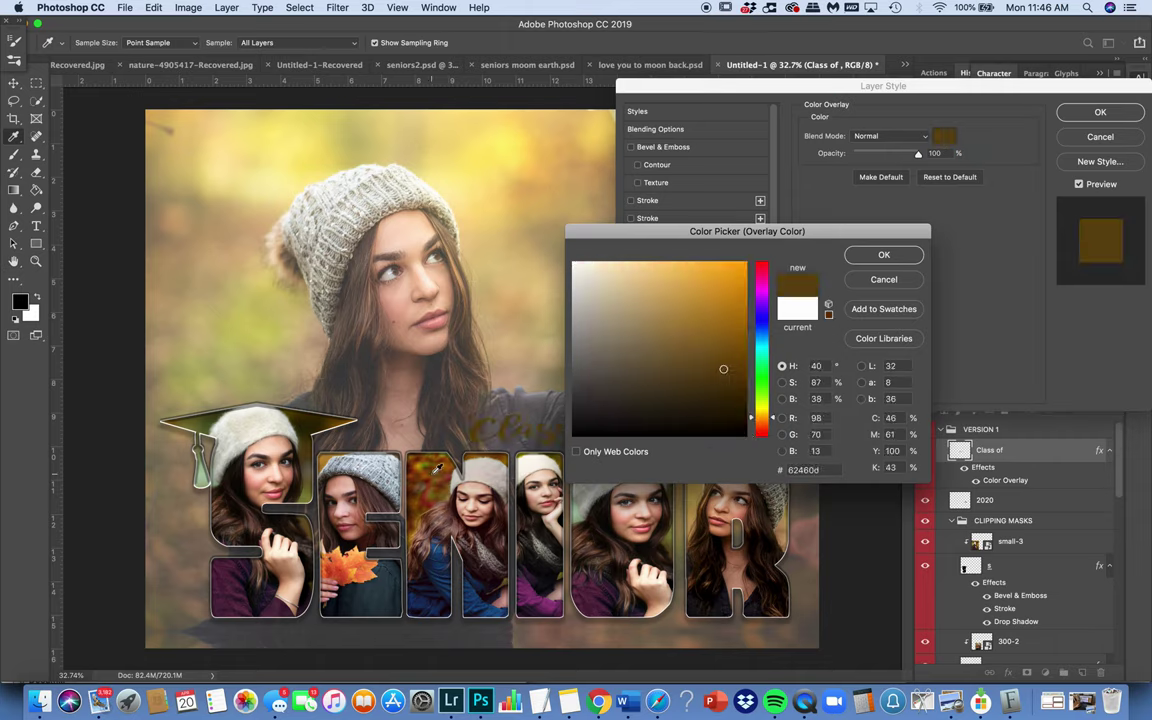
left_click(380, 463)
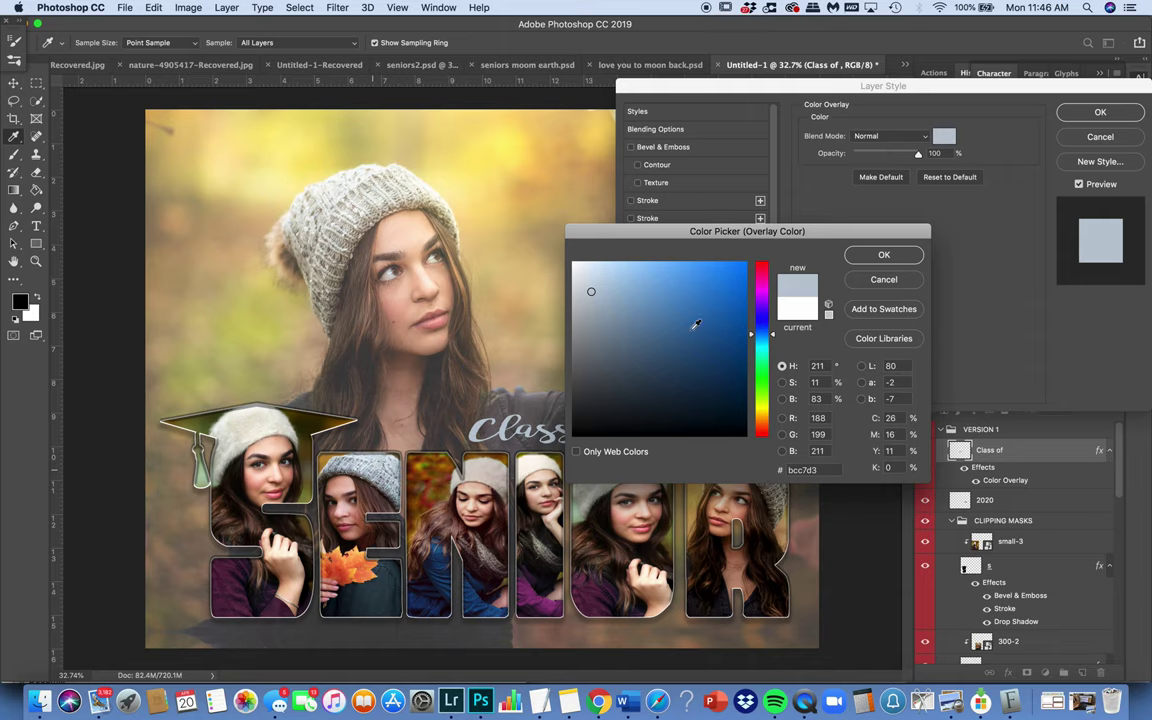
left_click(866, 258)
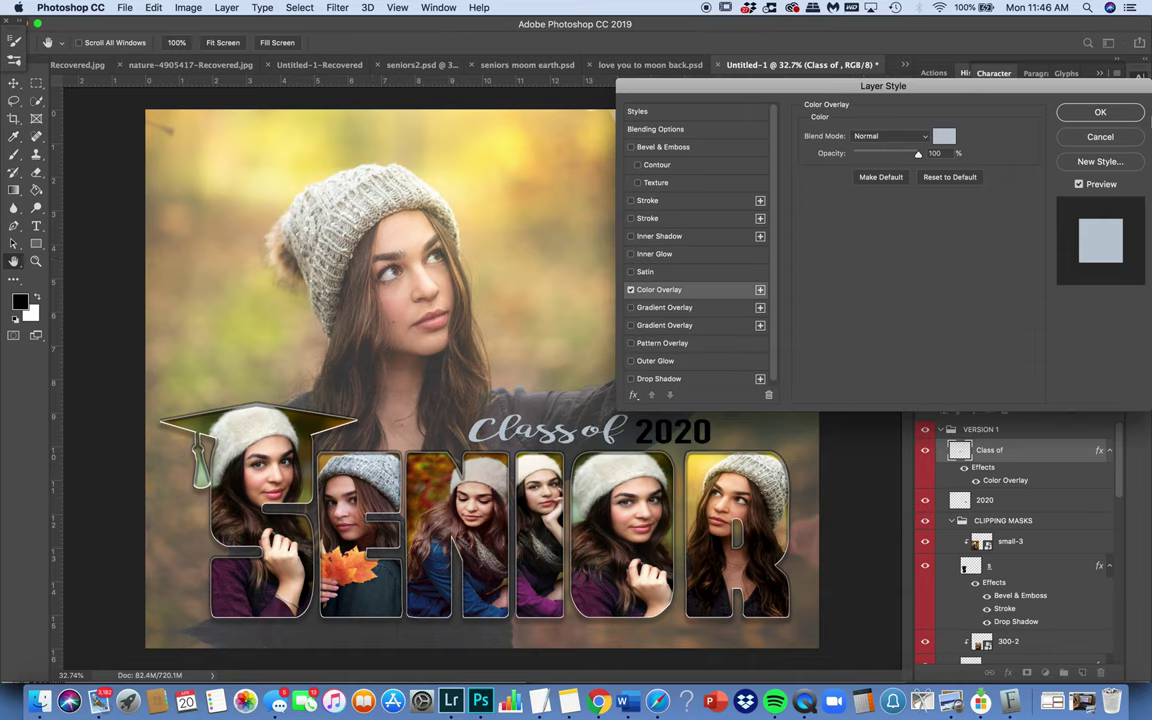
key("Return")
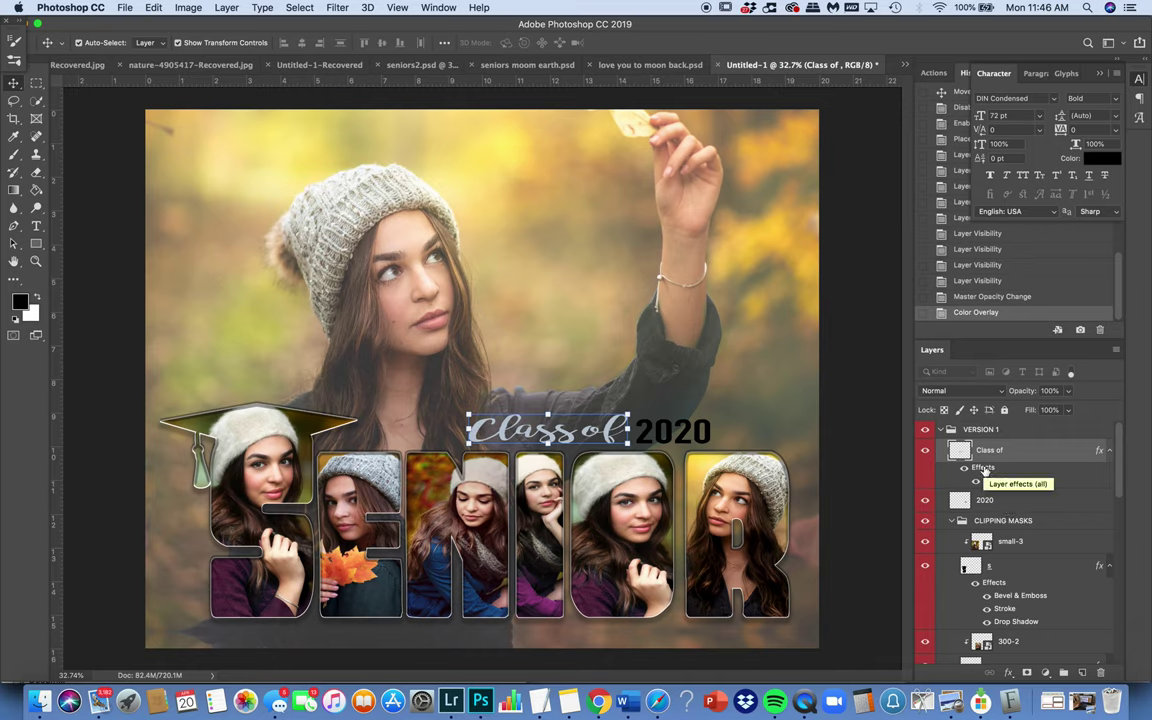
Give the 2020 text a purple Stroke sampled from the clothing in the photo.
left_click_drag(984, 468, 985, 512)
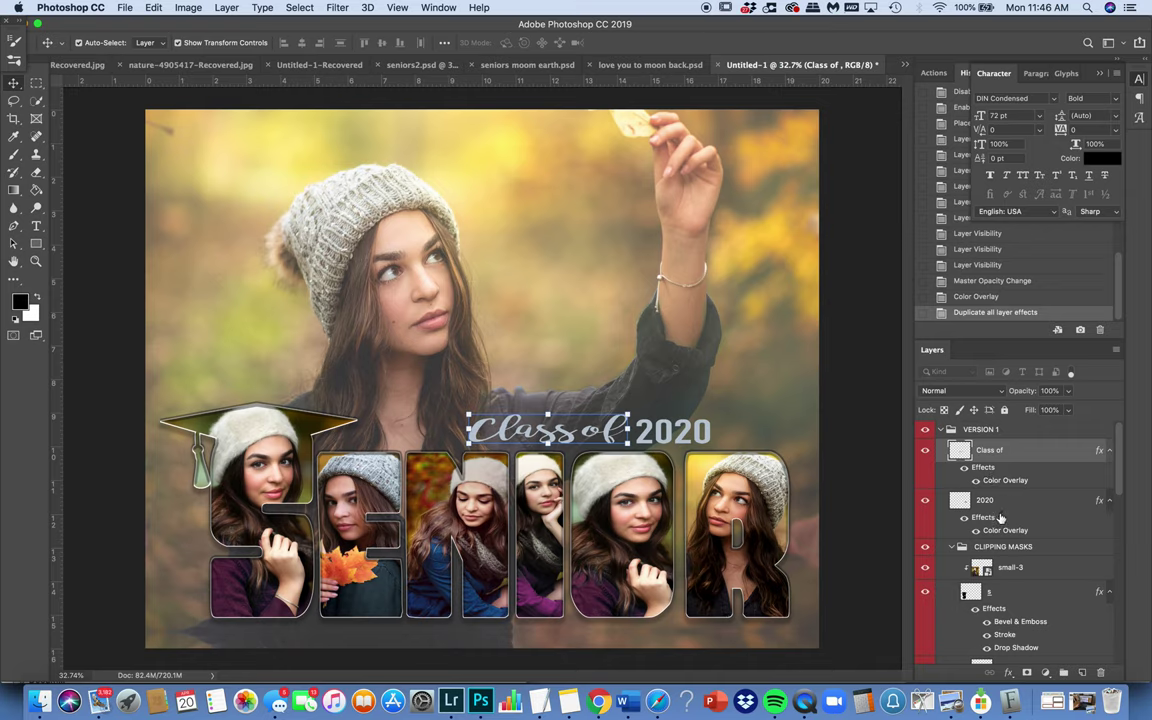
key("ctrl+z")
left_click(1005, 505)
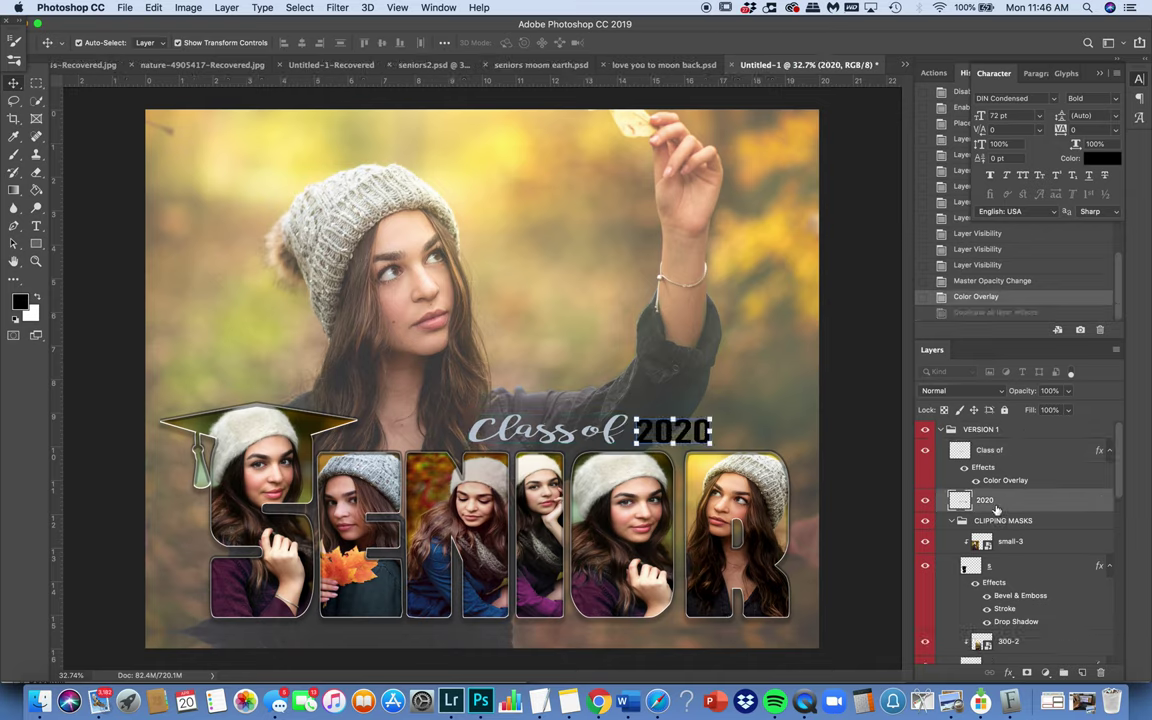
right_click(1010, 509)
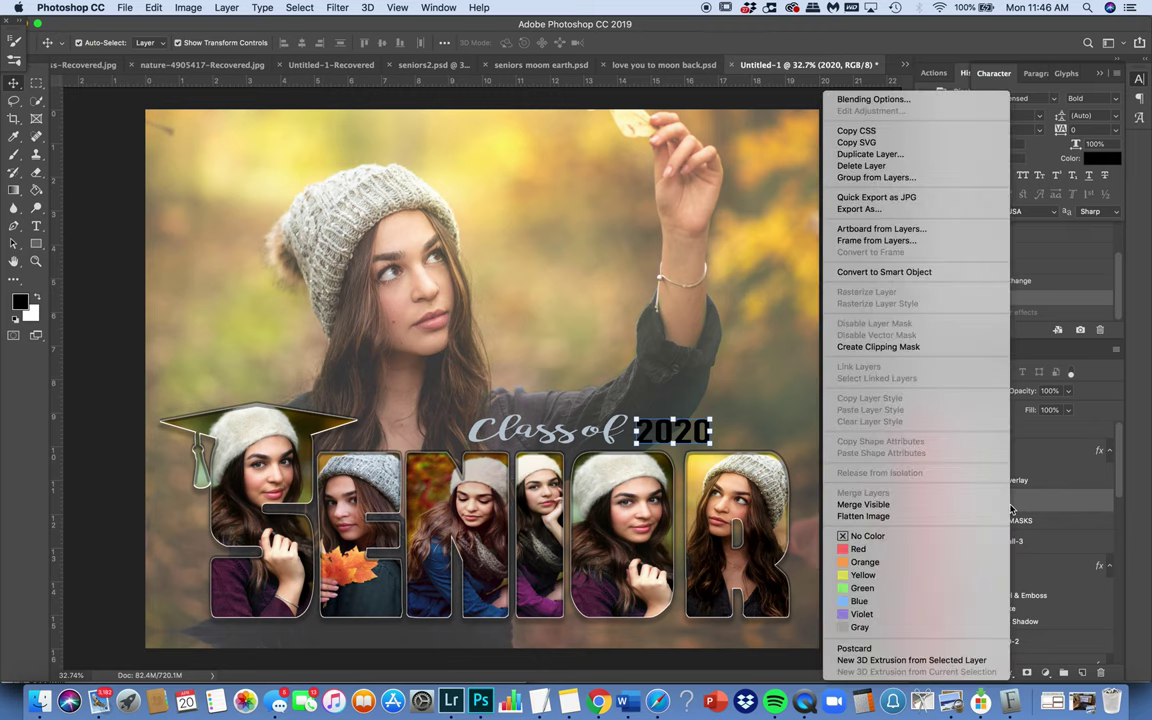
left_click(904, 99)
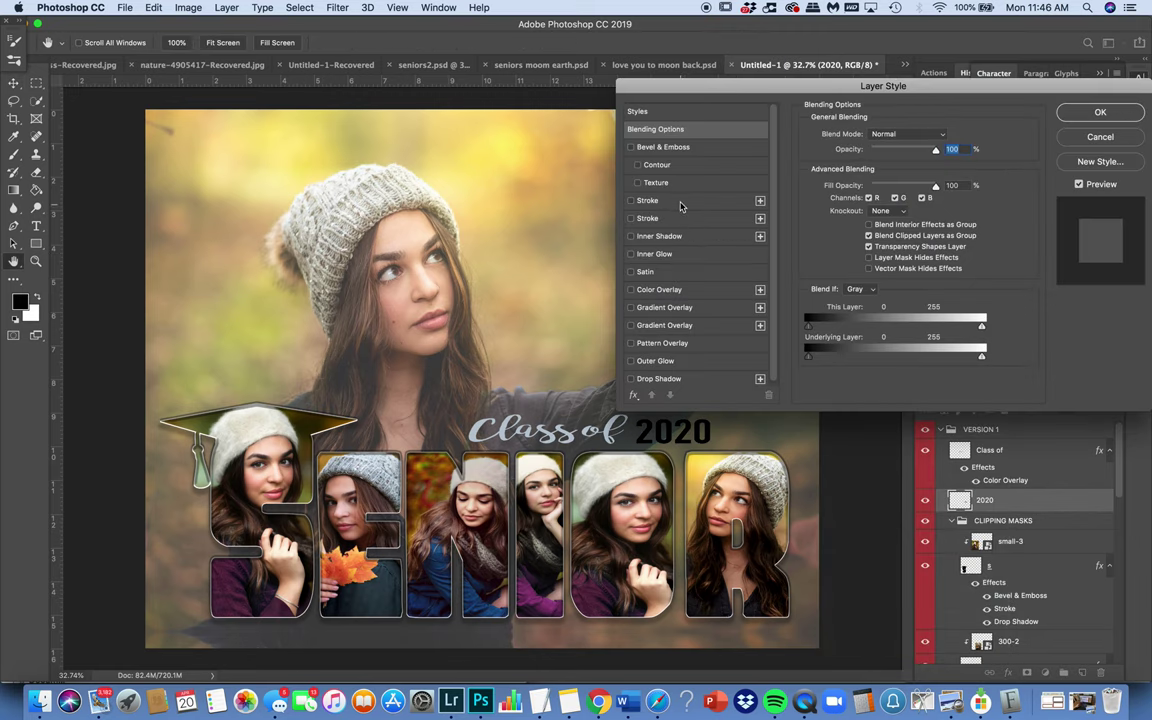
left_click(662, 200)
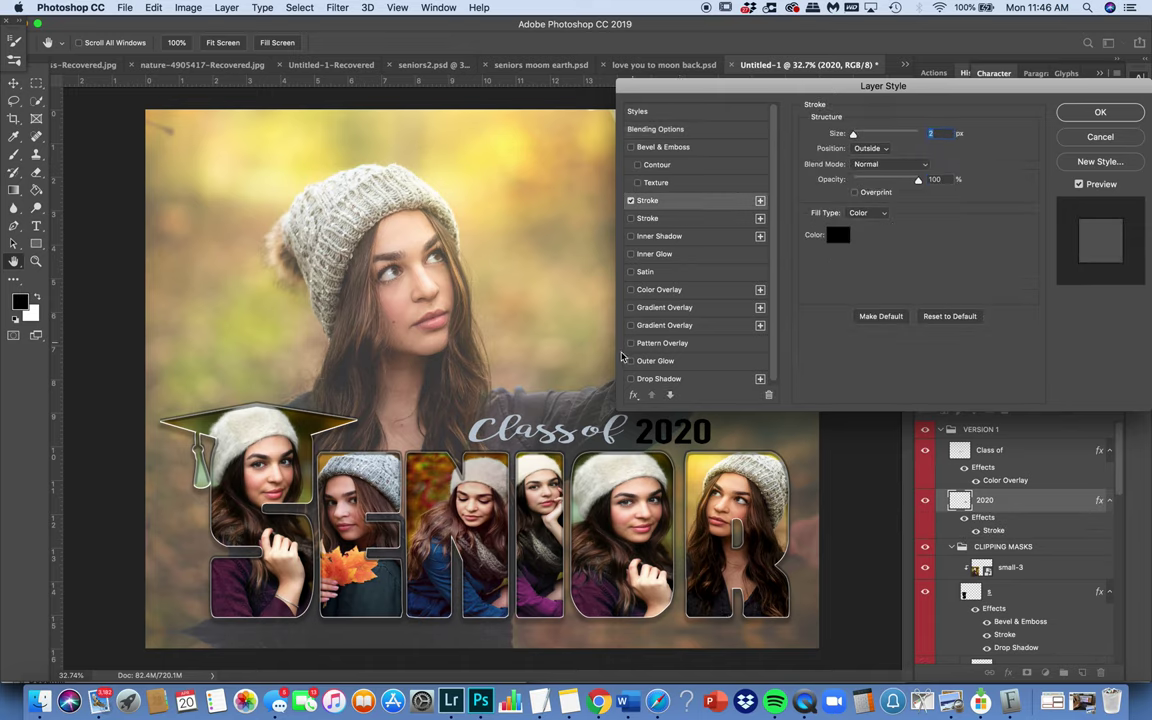
left_click(837, 234)
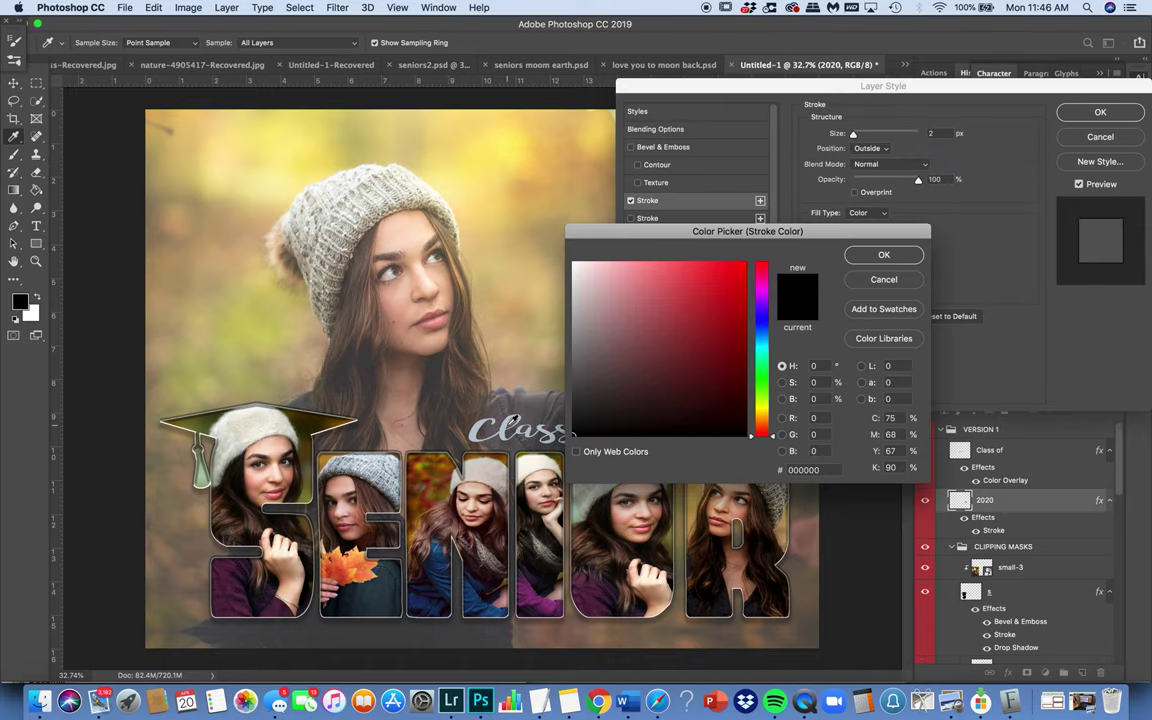
left_click(510, 422)
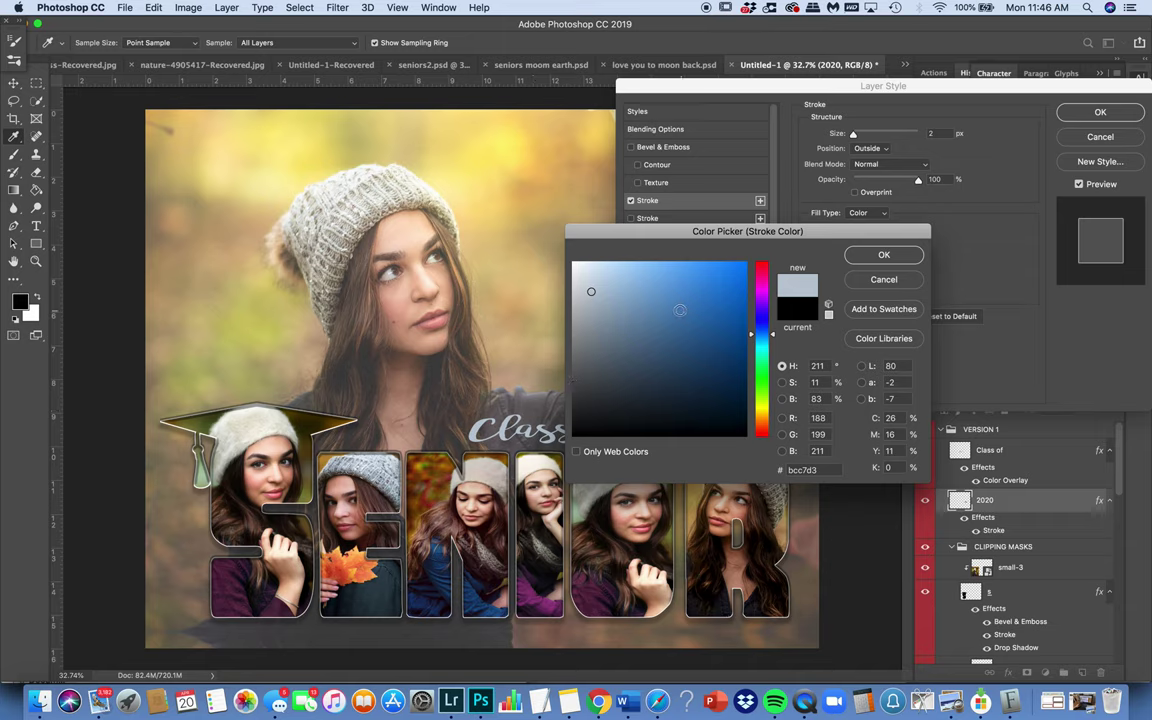
left_click(532, 598)
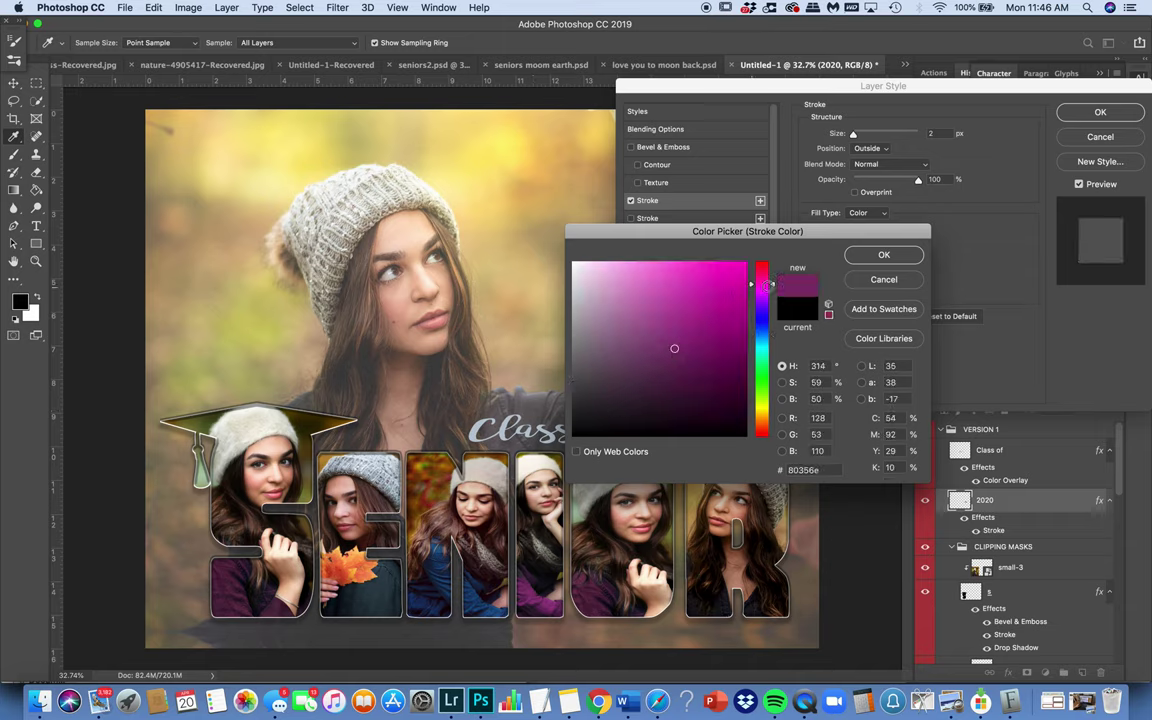
left_click(866, 259)
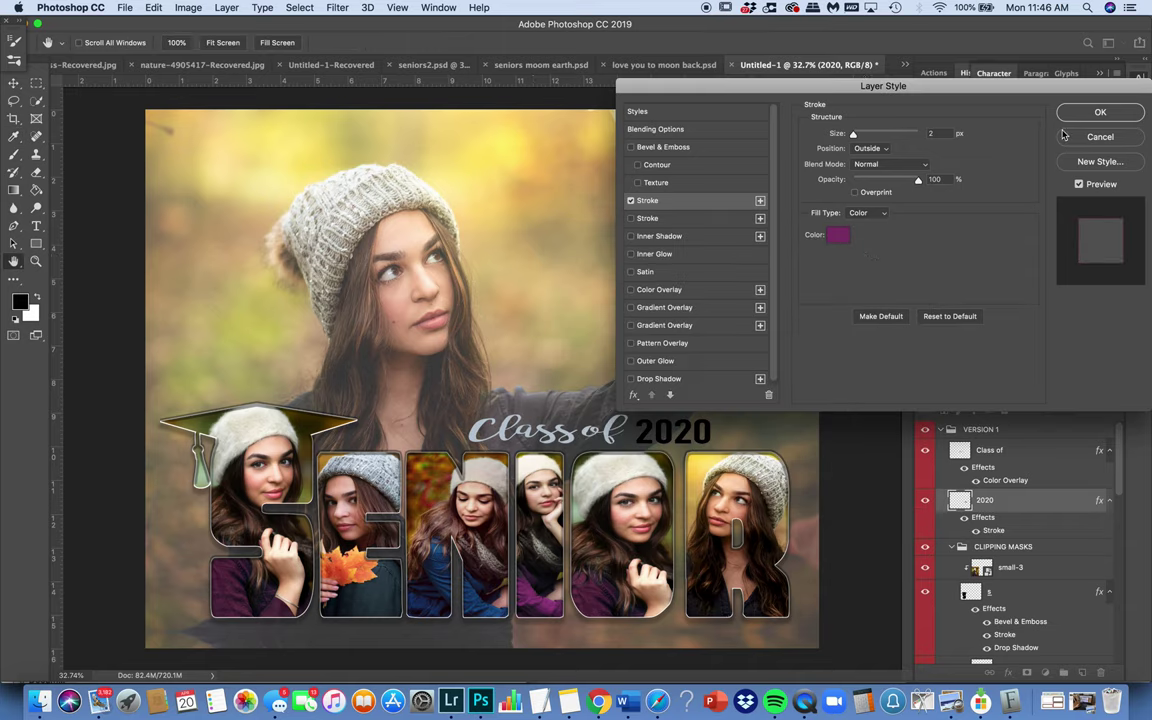
left_click(1100, 112)
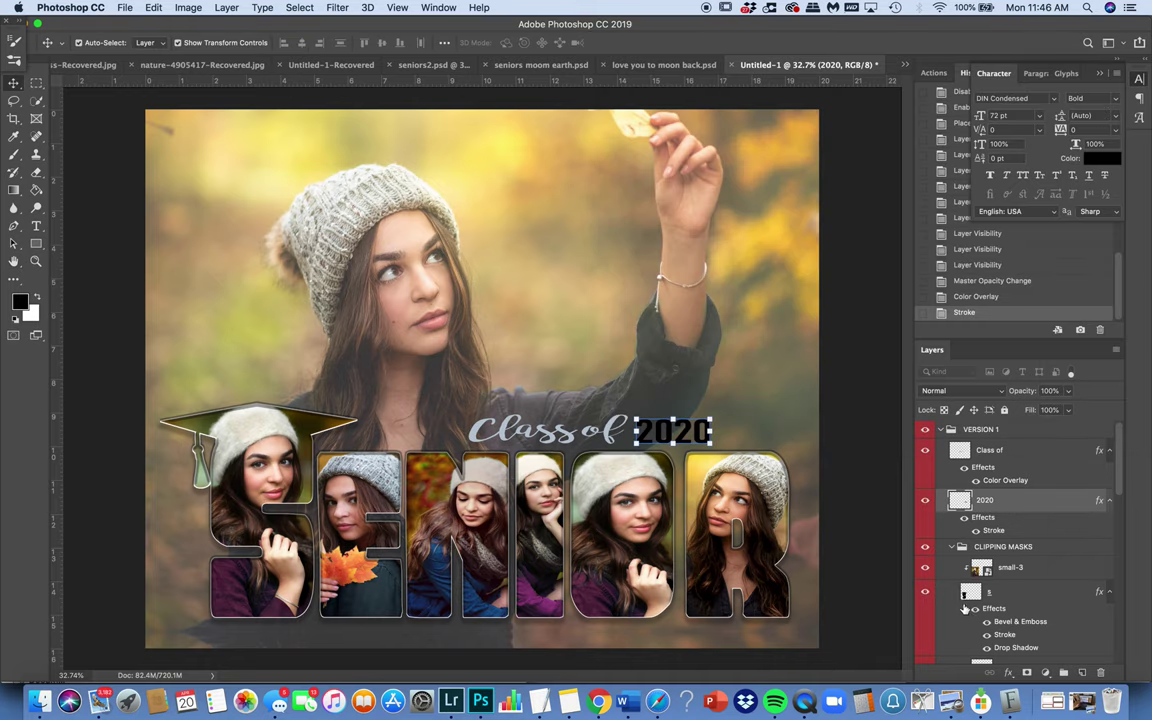
Replace the 2020 stroke with a solid blue #3c6ea4 Color Overlay.
double_click(990, 530)
left_click(631, 200)
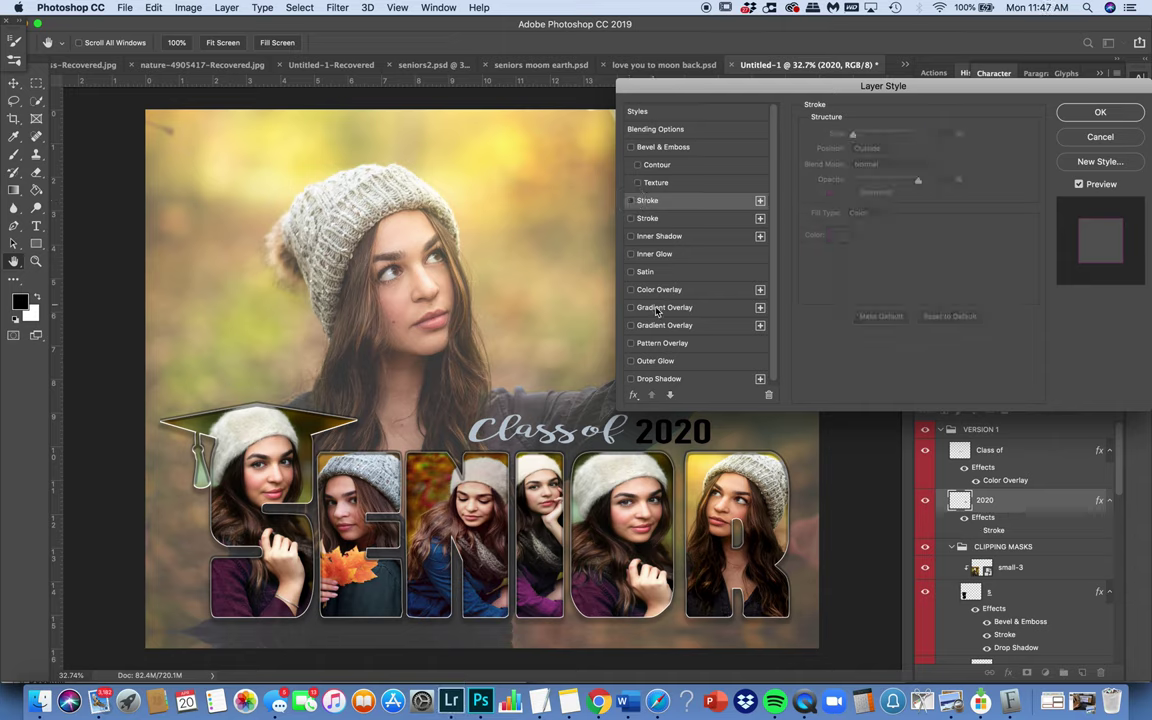
left_click(655, 289)
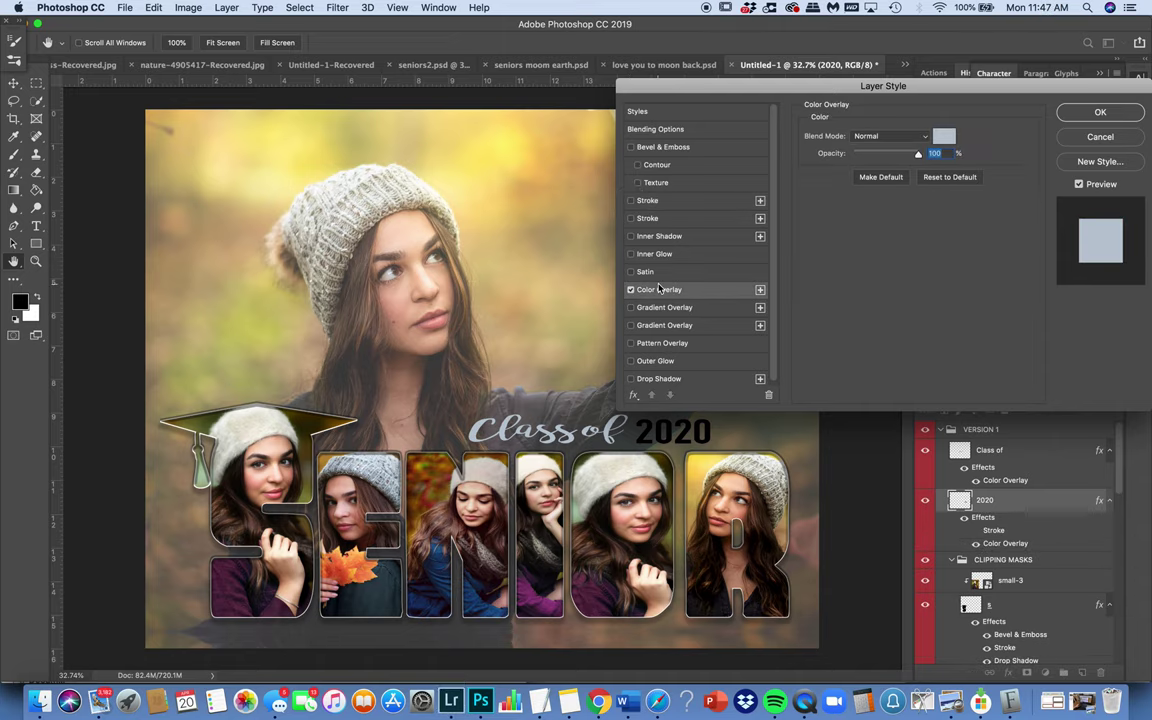
left_click(943, 138)
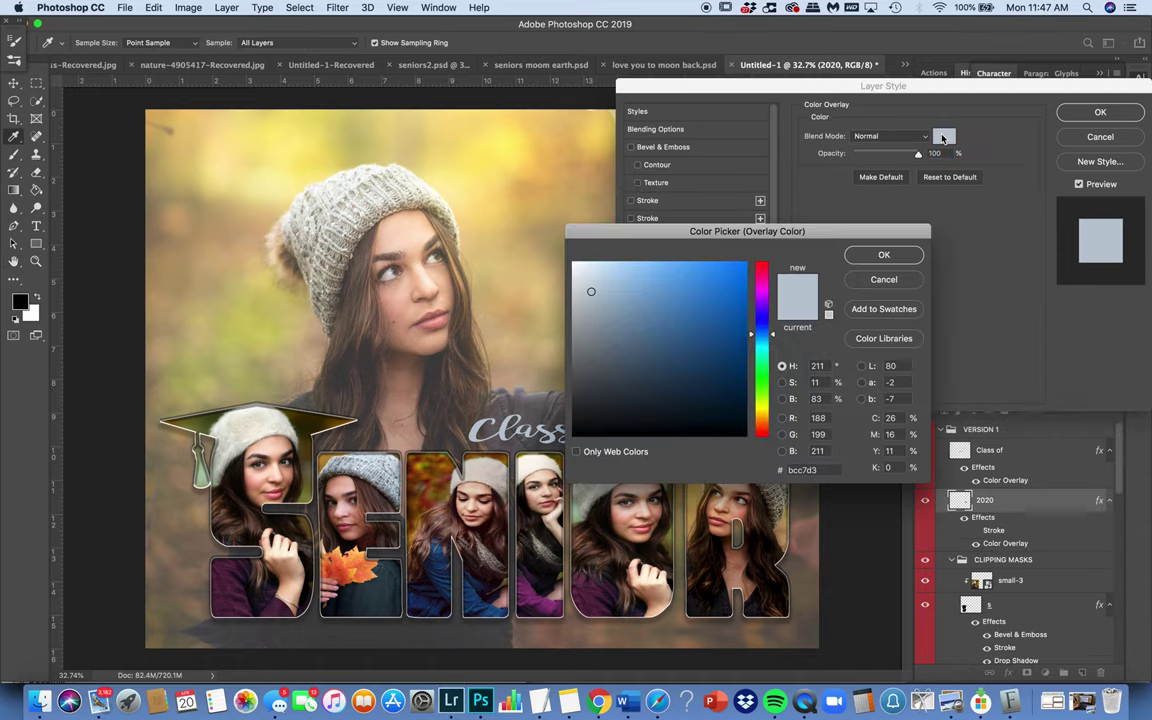
left_click(682, 323)
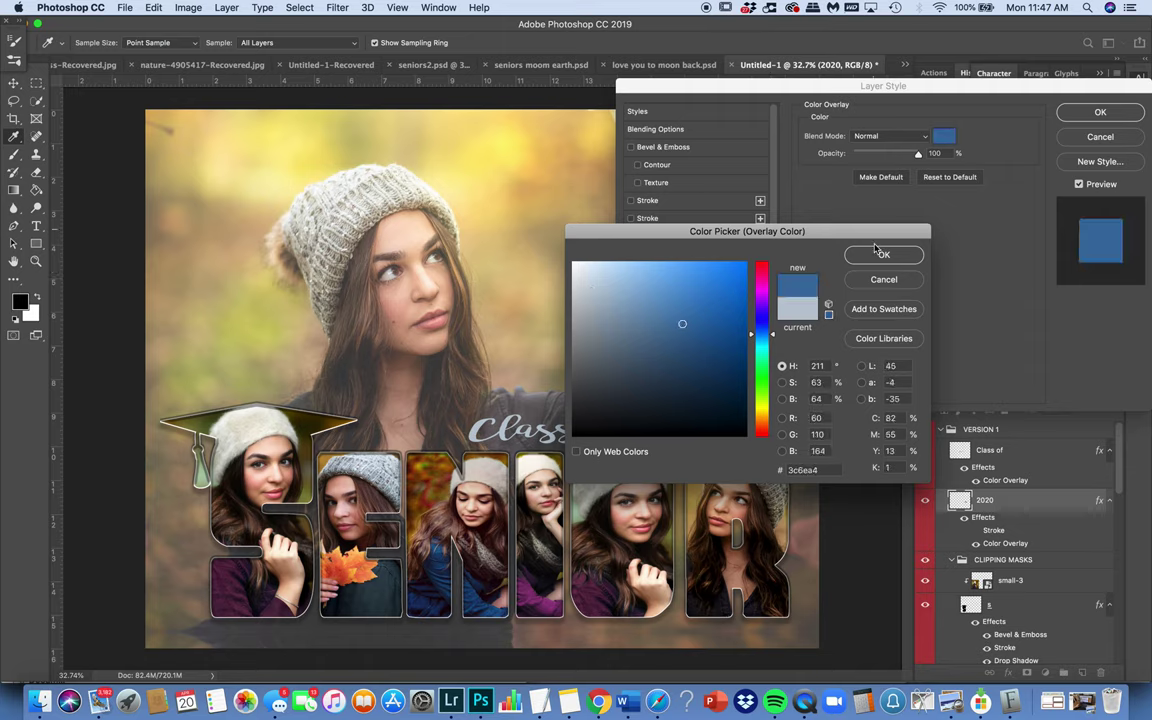
left_click(880, 254)
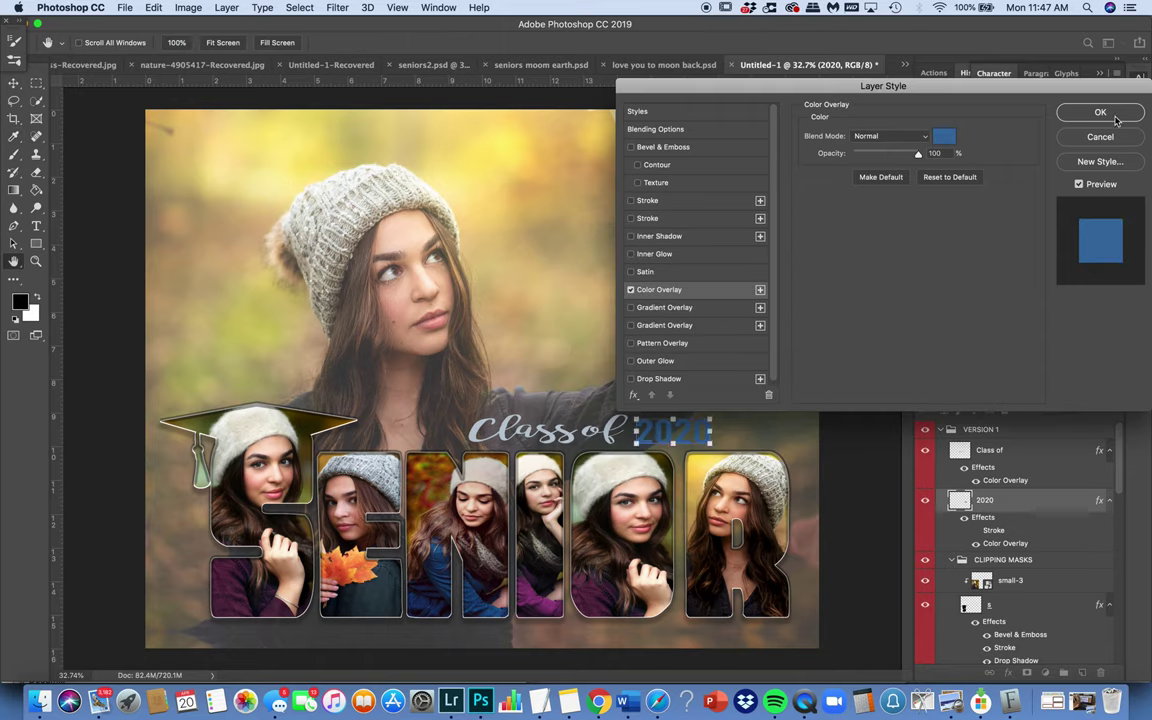
left_click(1100, 113)
left_click(870, 510)
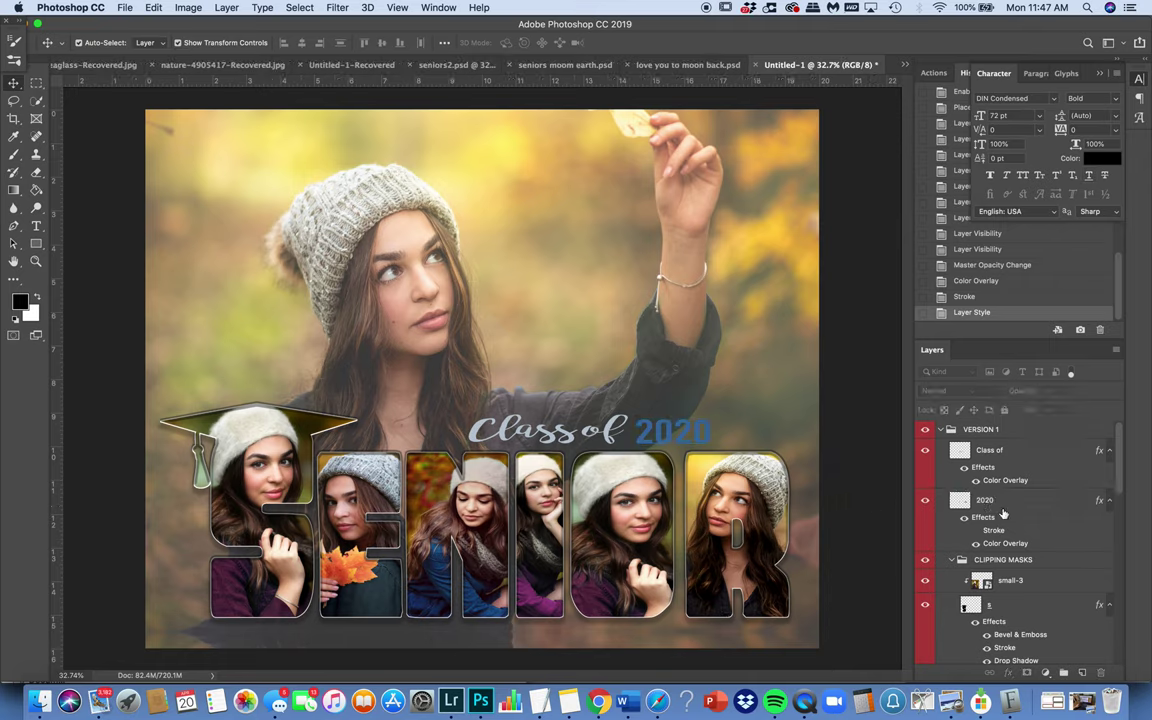
Collapse and hide VERSION 1, show and expand Version 2, then hide the 300-2 photo and 2020 text.
left_click(940, 429)
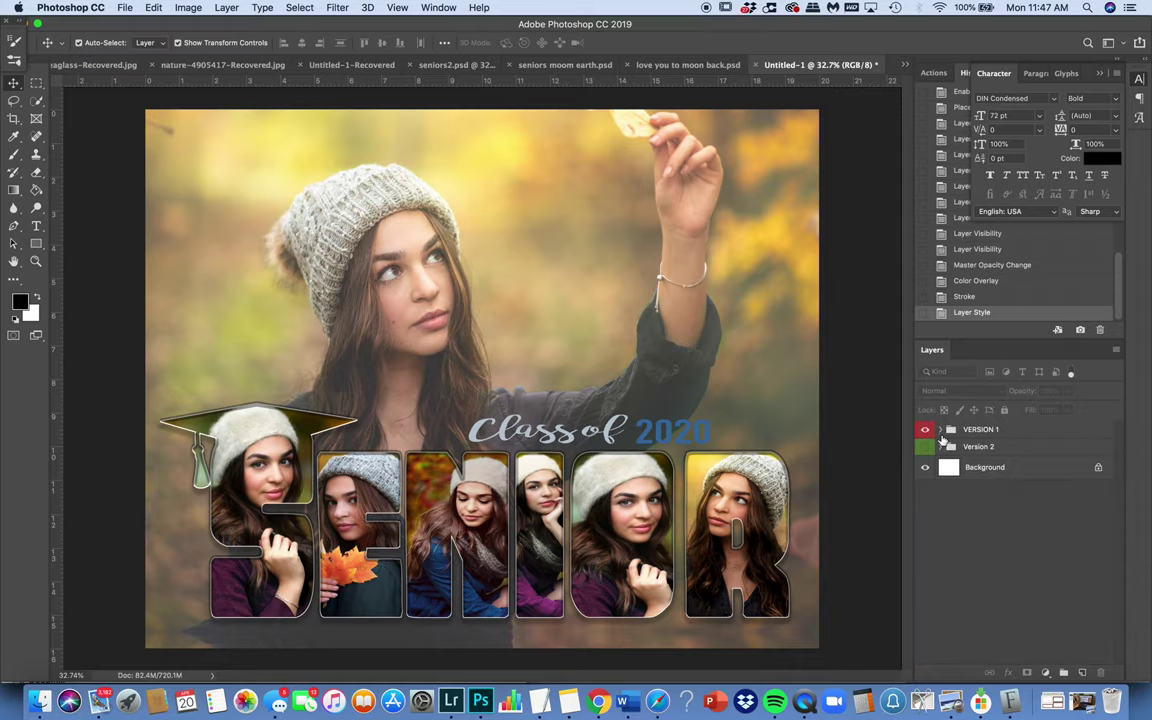
left_click(926, 429)
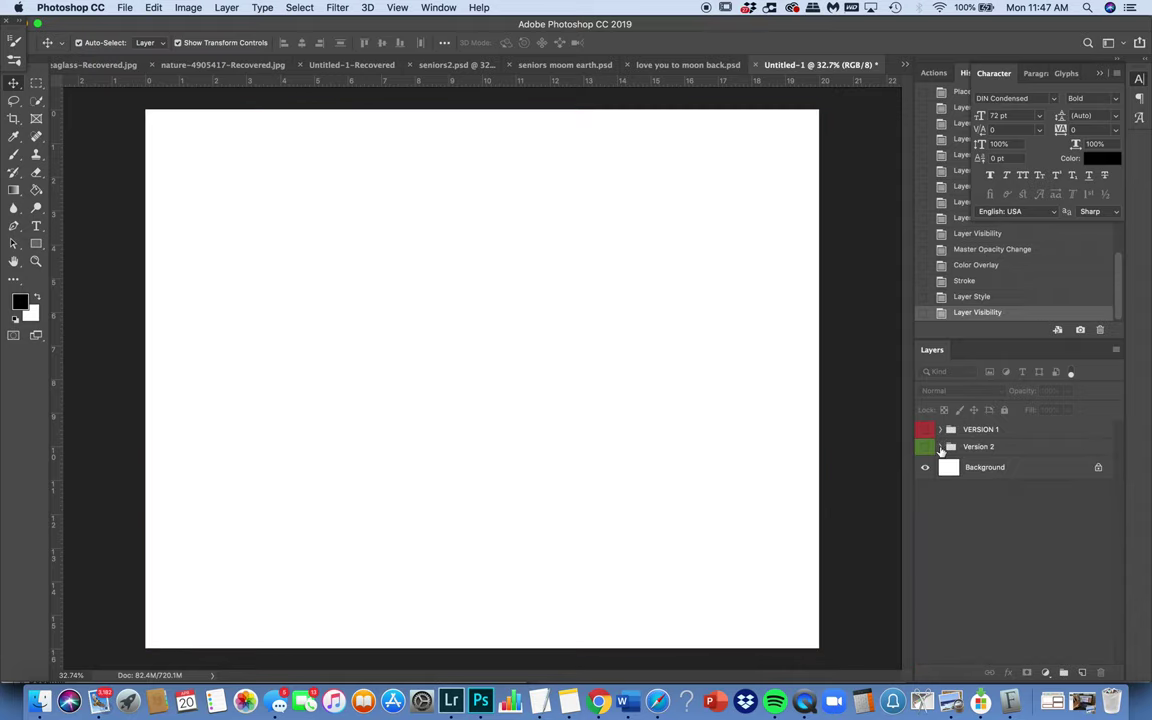
left_click(926, 447)
left_click(940, 447)
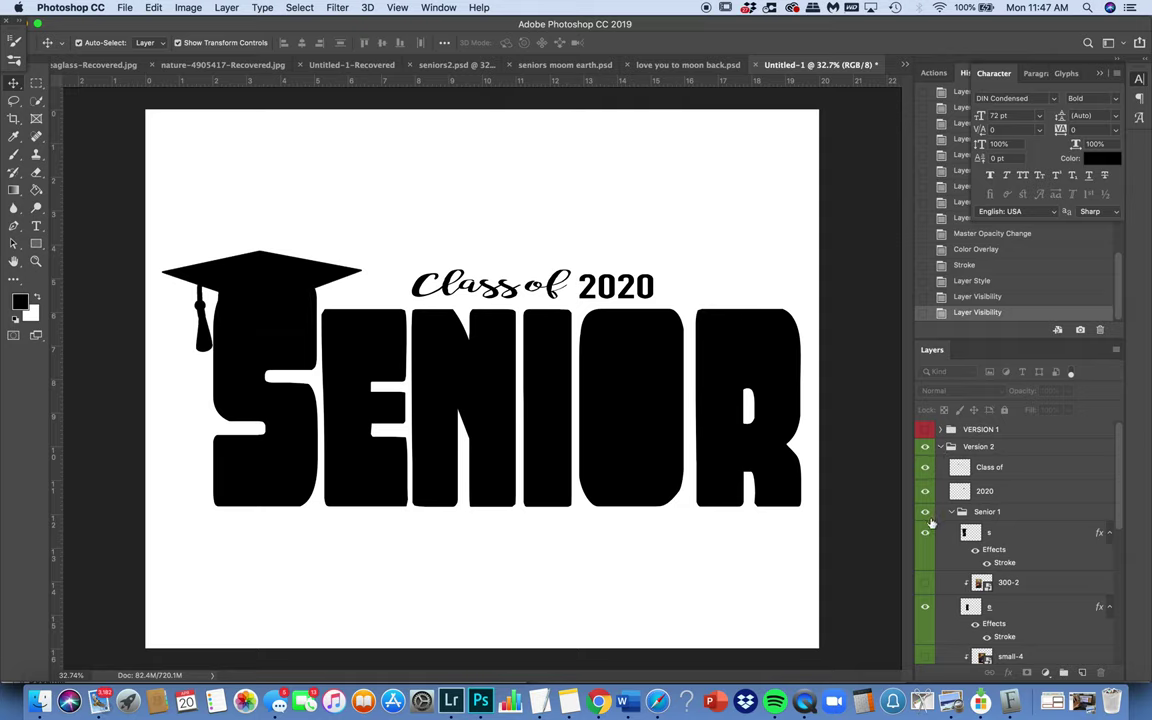
left_click(926, 584)
left_click(926, 470)
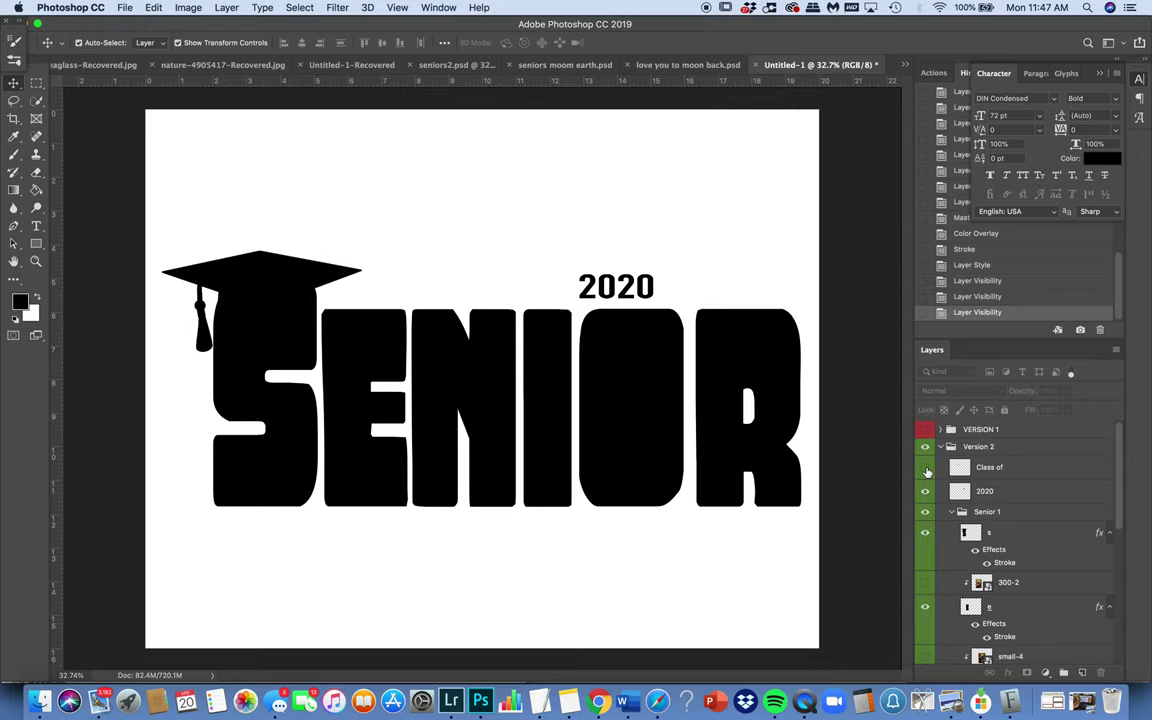
left_click(926, 468)
left_click(926, 491)
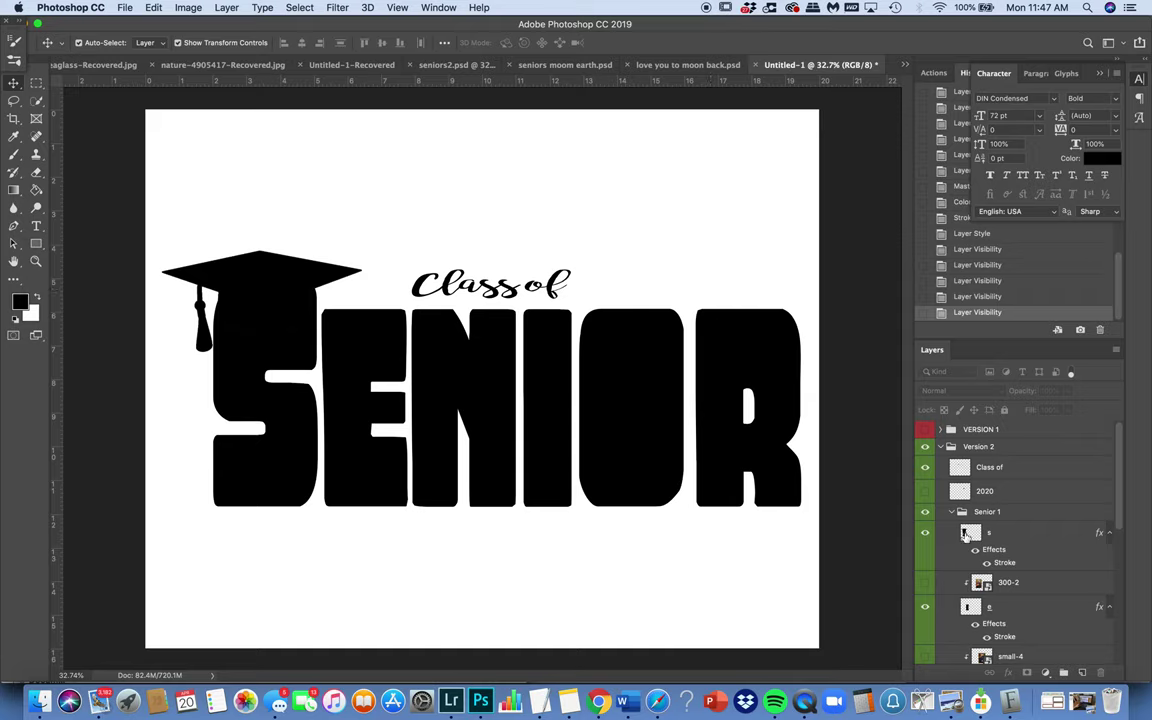
left_click(1019, 469)
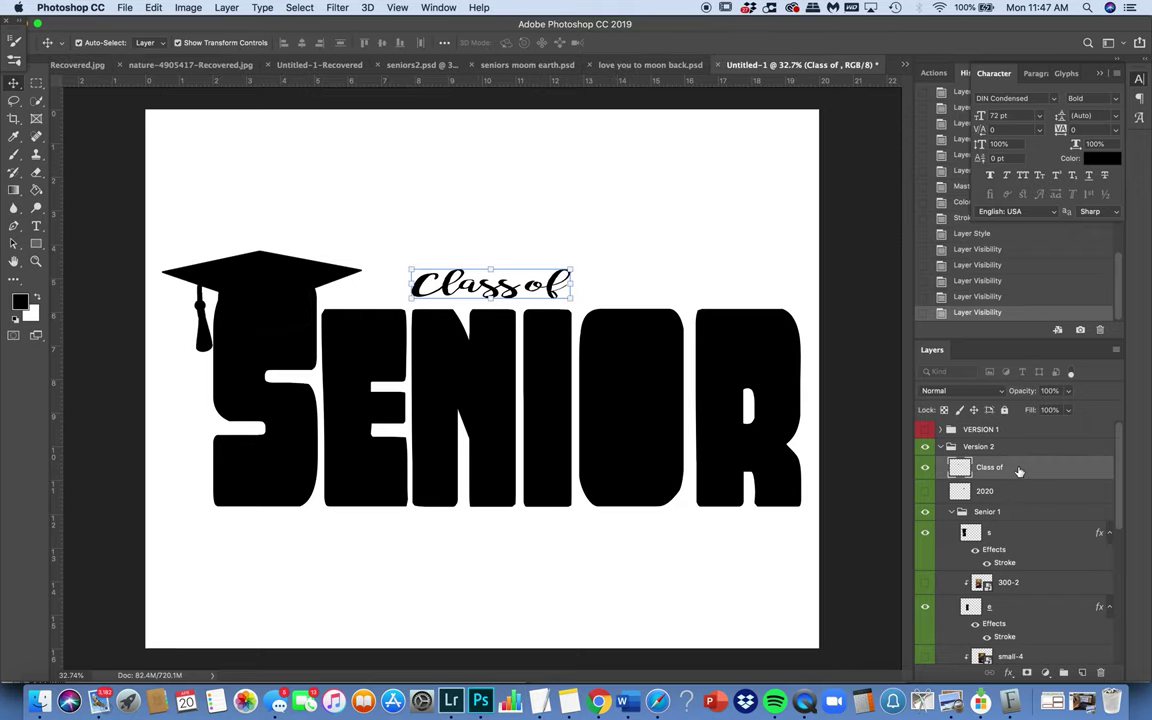
right_click(1019, 469)
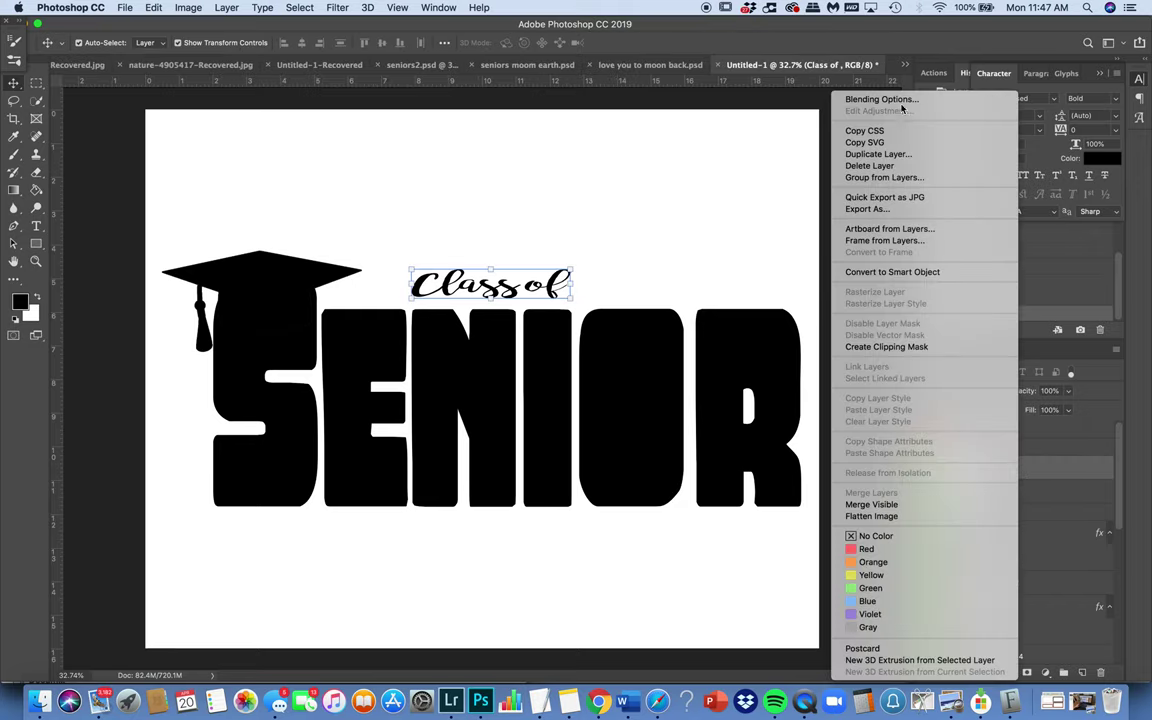
left_click(903, 100)
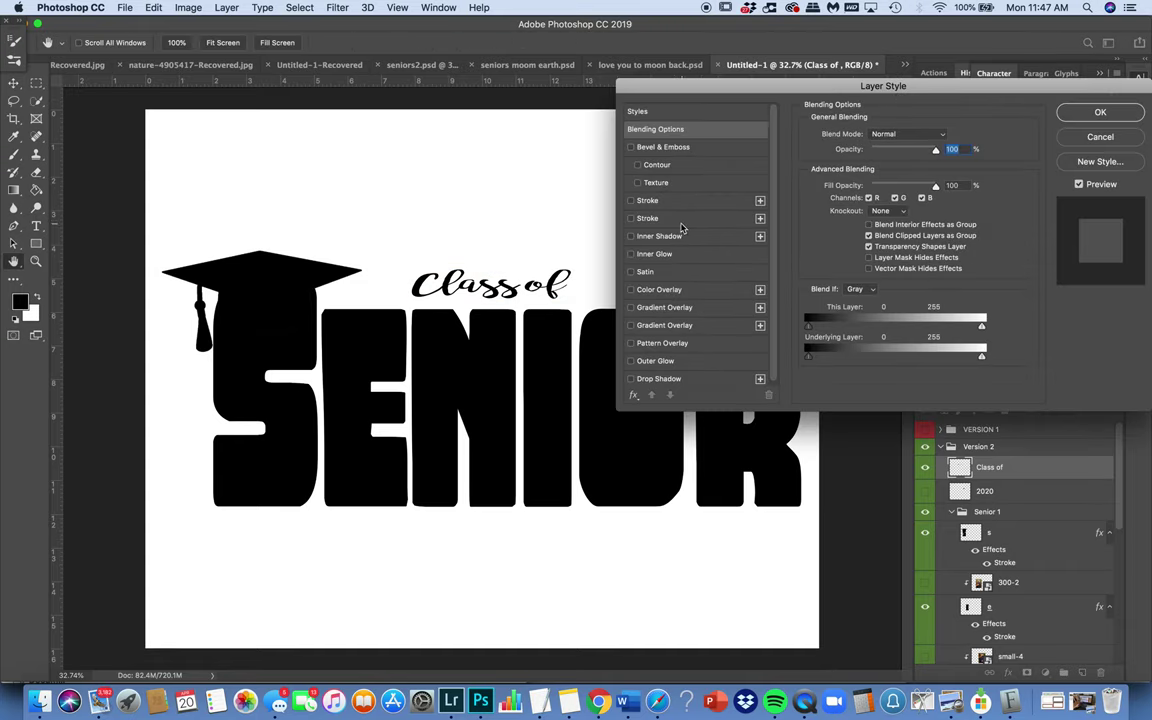
left_click(672, 206)
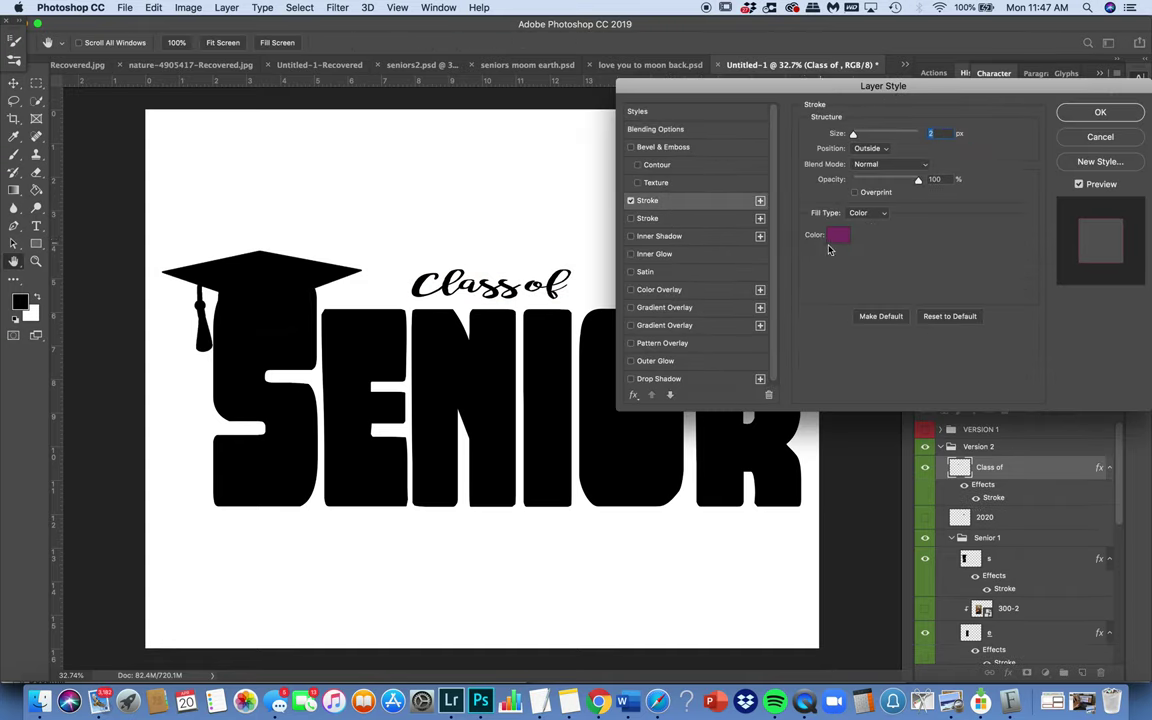
mouse_move(853, 136)
left_mouse_down()
mouse_move(900, 135)
mouse_move(854, 134)
left_mouse_up()
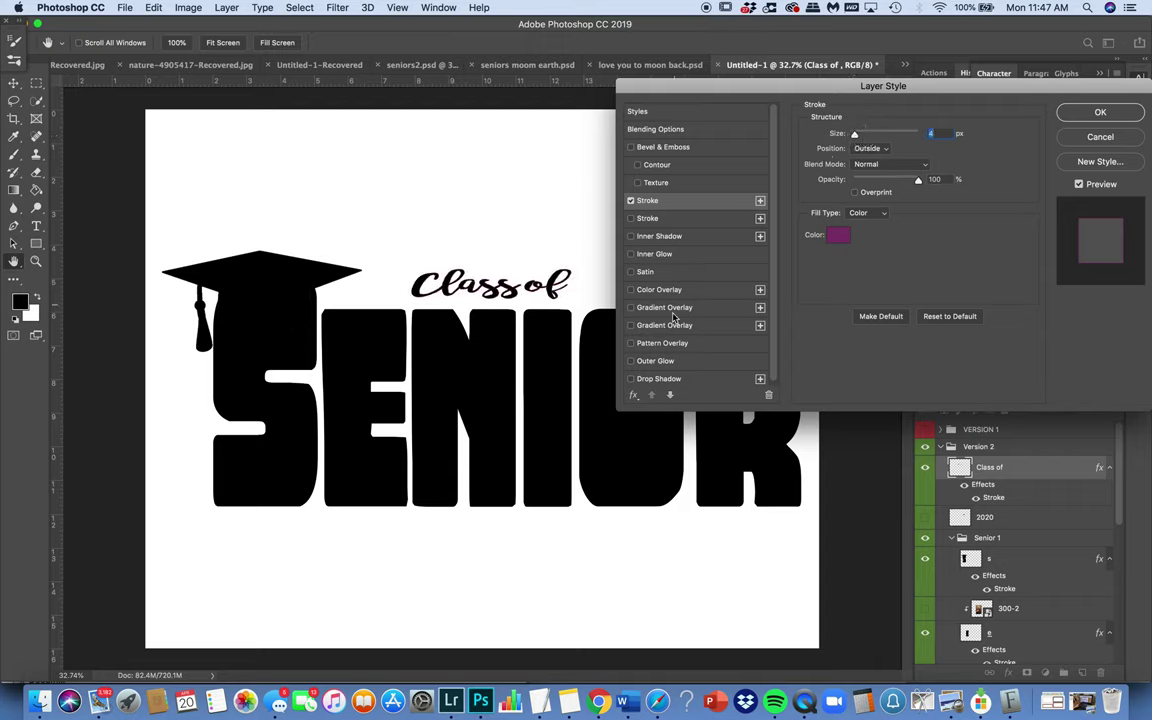
left_click(1115, 118)
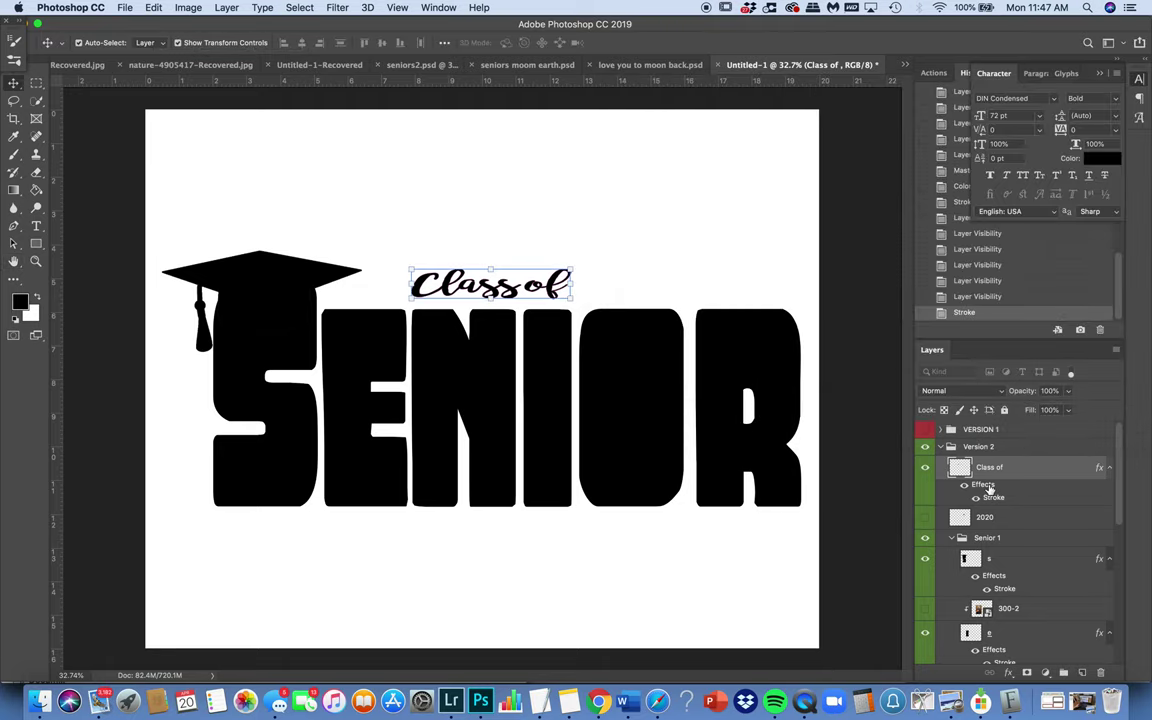
mouse_move(988, 487)
left_mouse_down()
mouse_move(920, 440)
mouse_move(990, 555)
mouse_move(995, 600)
mouse_move(1100, 673)
left_mouse_up()
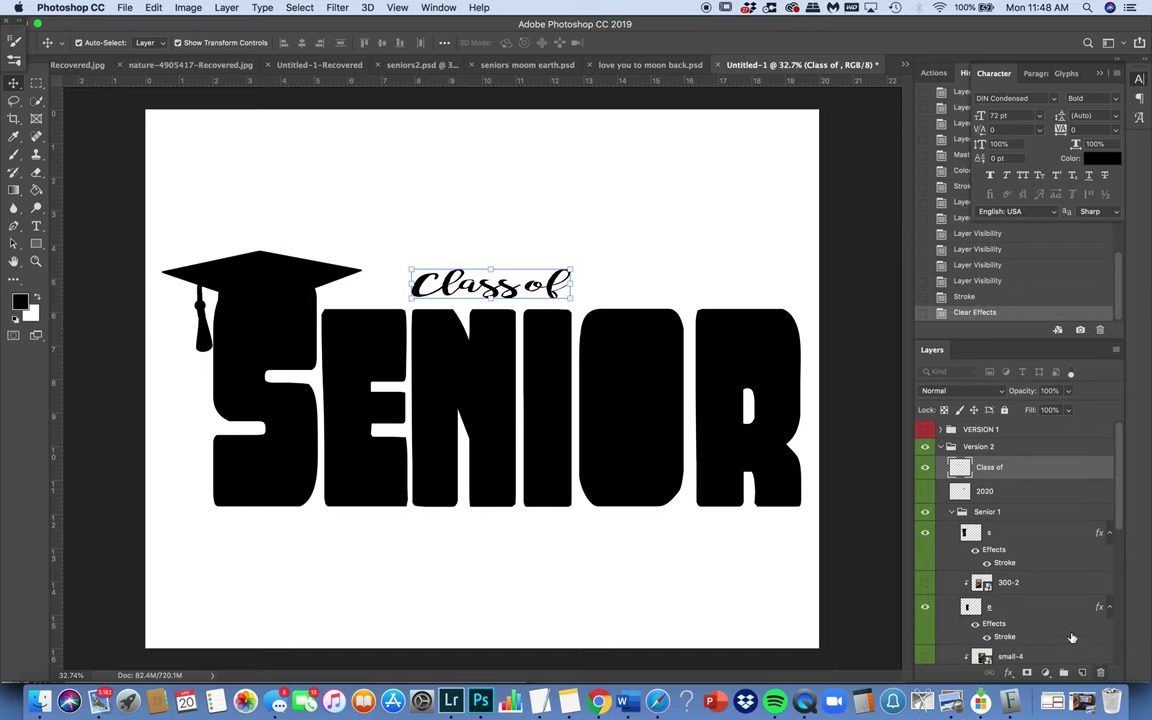
Rename the Senior 1 group to 'Clipping Masks'.
double_click(987, 512)
type("Clipping Mas")
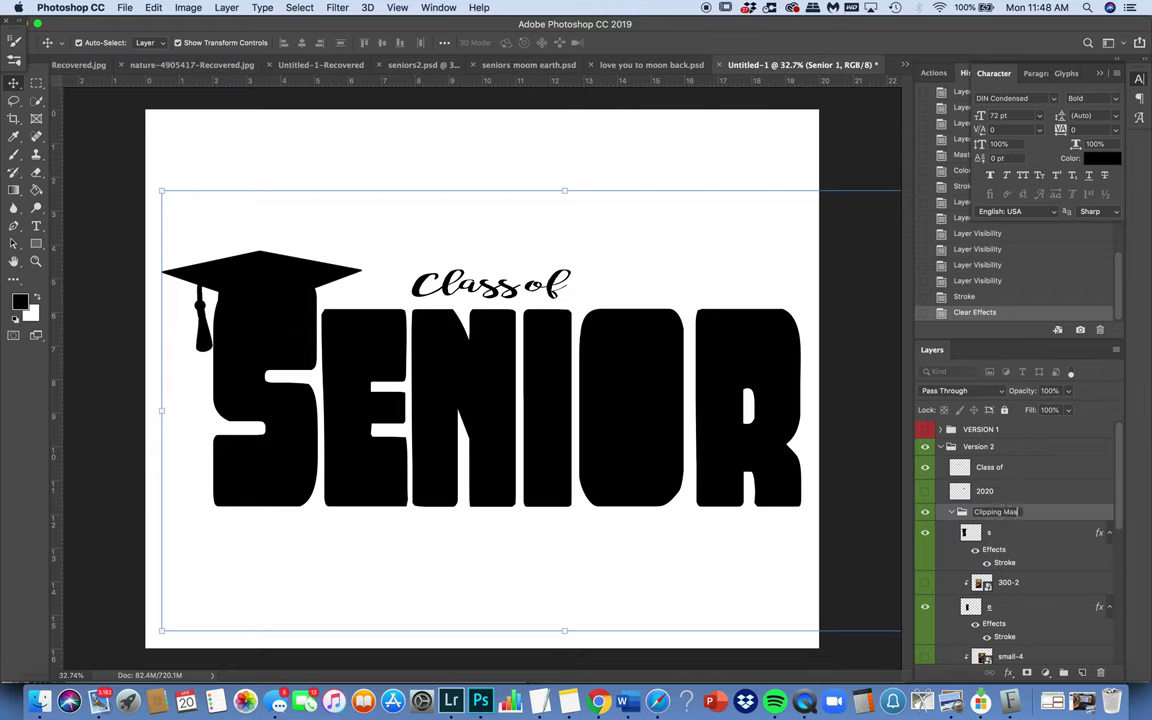
key("Return")
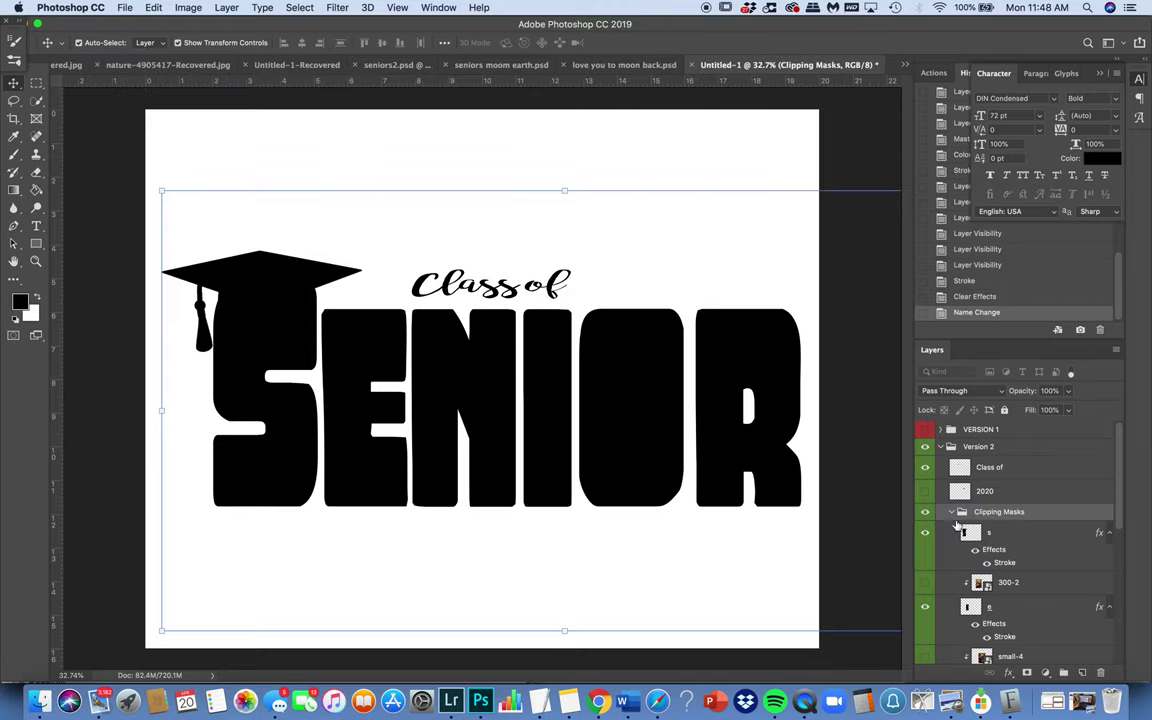
Make the hidden portrait photos visible inside the E, N, I, O and R, and select the s layer.
scroll(1000, 540, "down", 1)
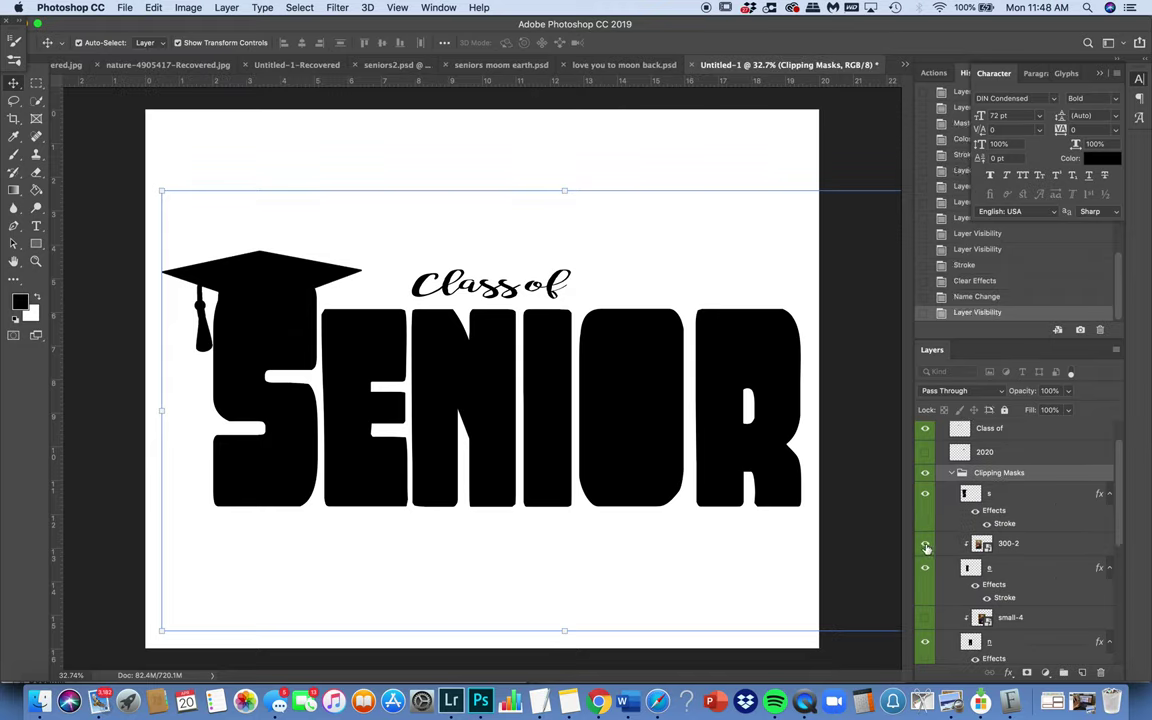
left_click(925, 545)
left_click(925, 620)
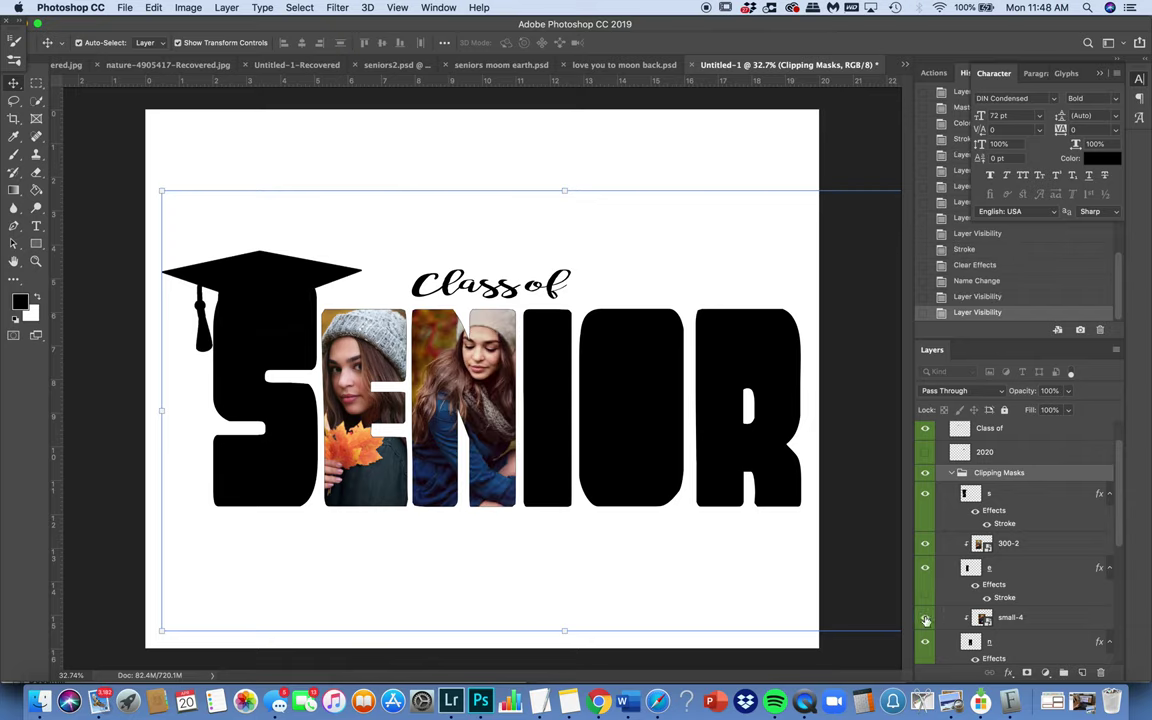
scroll(926, 610, "down", 3)
left_click(926, 605)
scroll(926, 605, "down", 2)
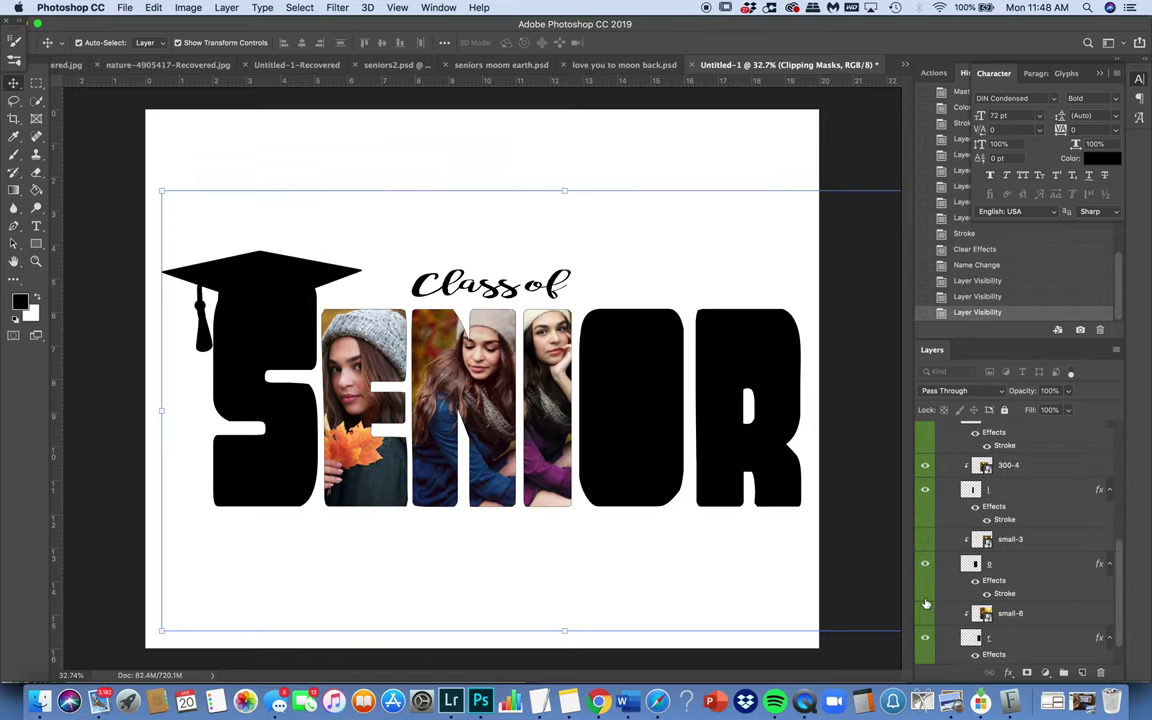
left_click(927, 578)
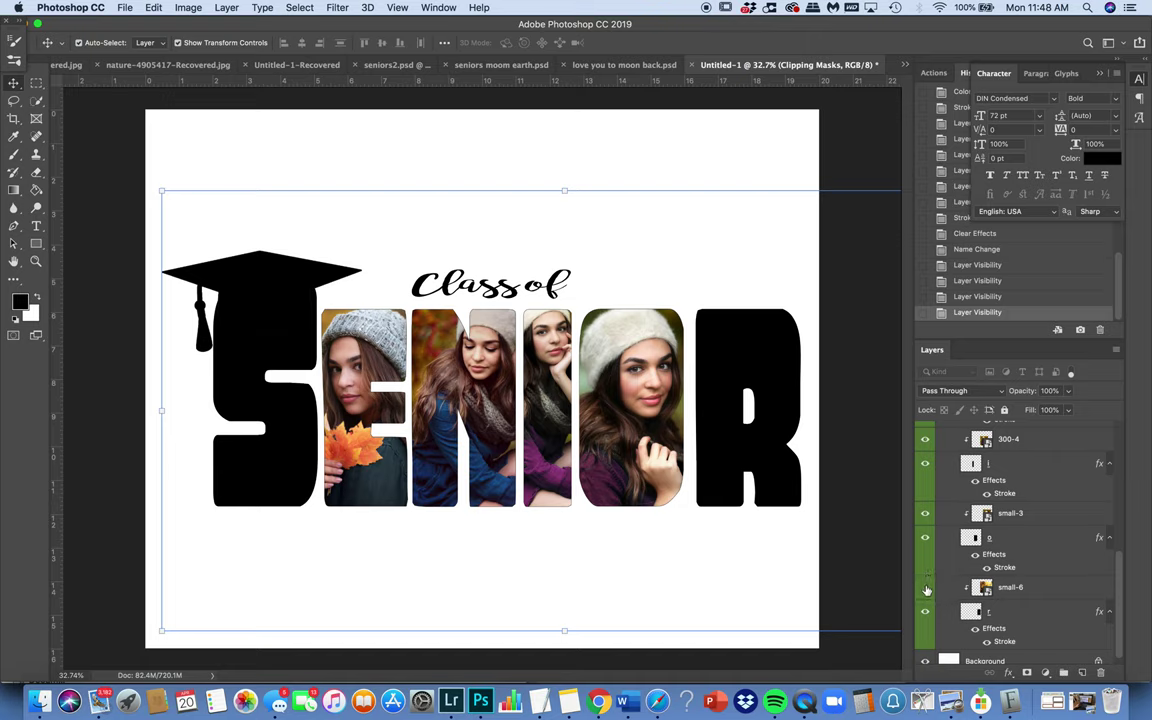
left_click(925, 587)
scroll(927, 600, "down", 1)
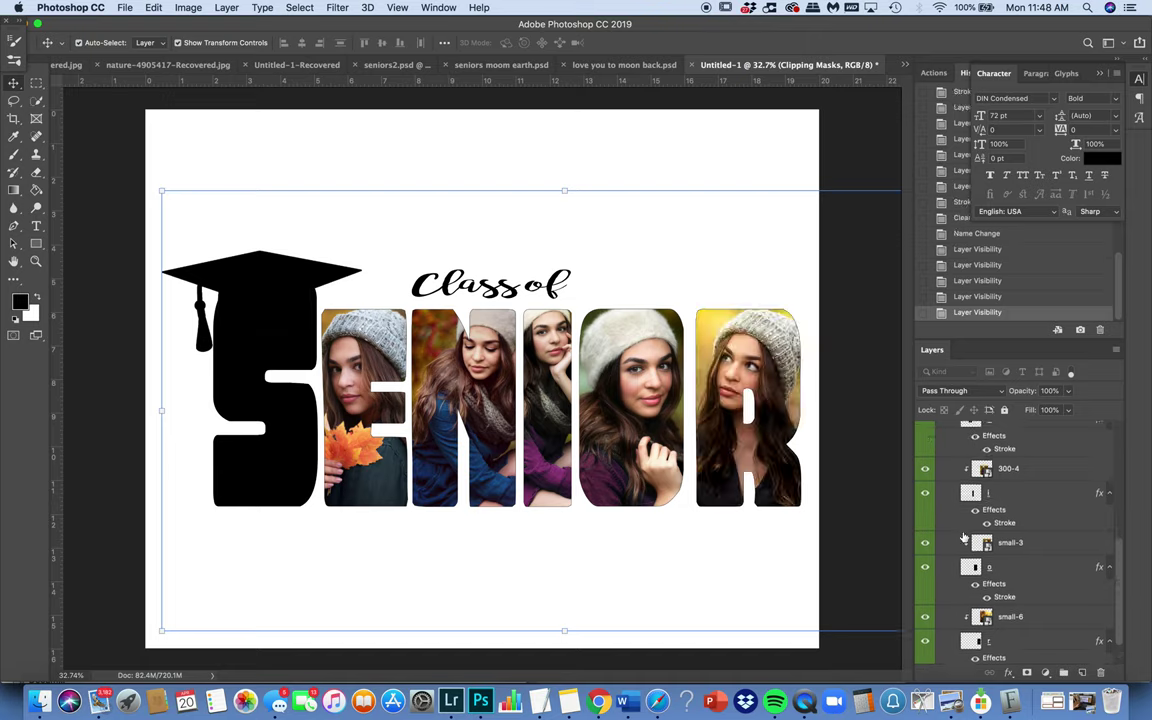
scroll(965, 533, "up", 5)
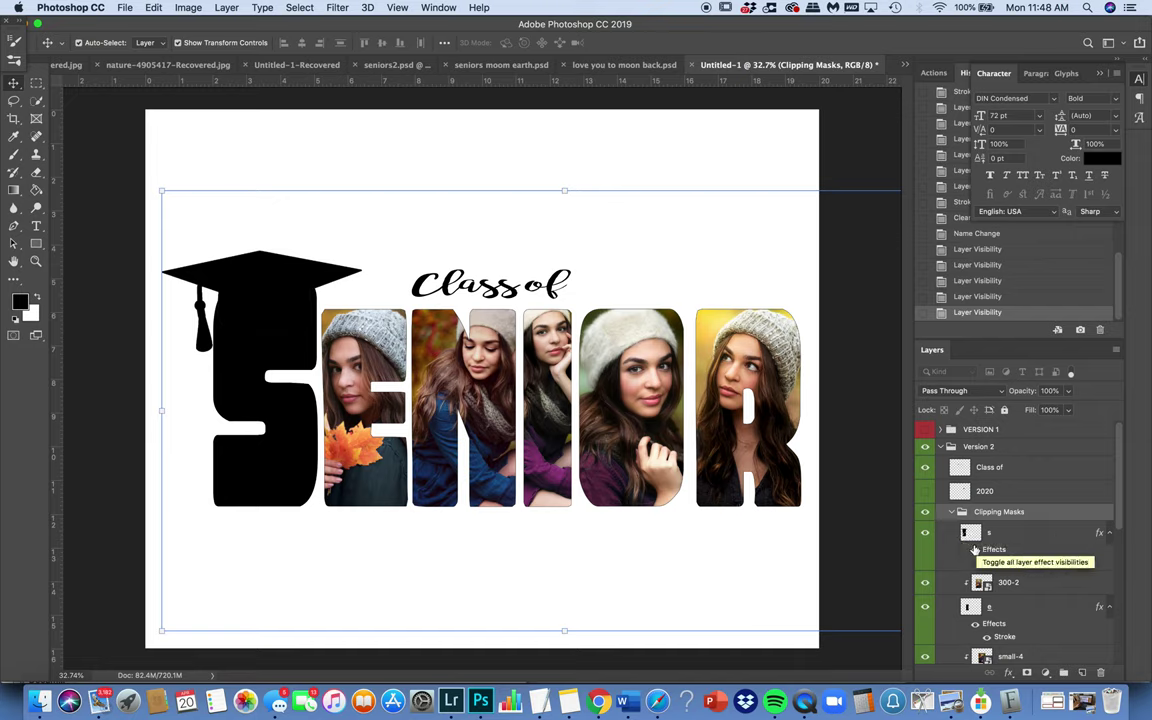
left_click(987, 536)
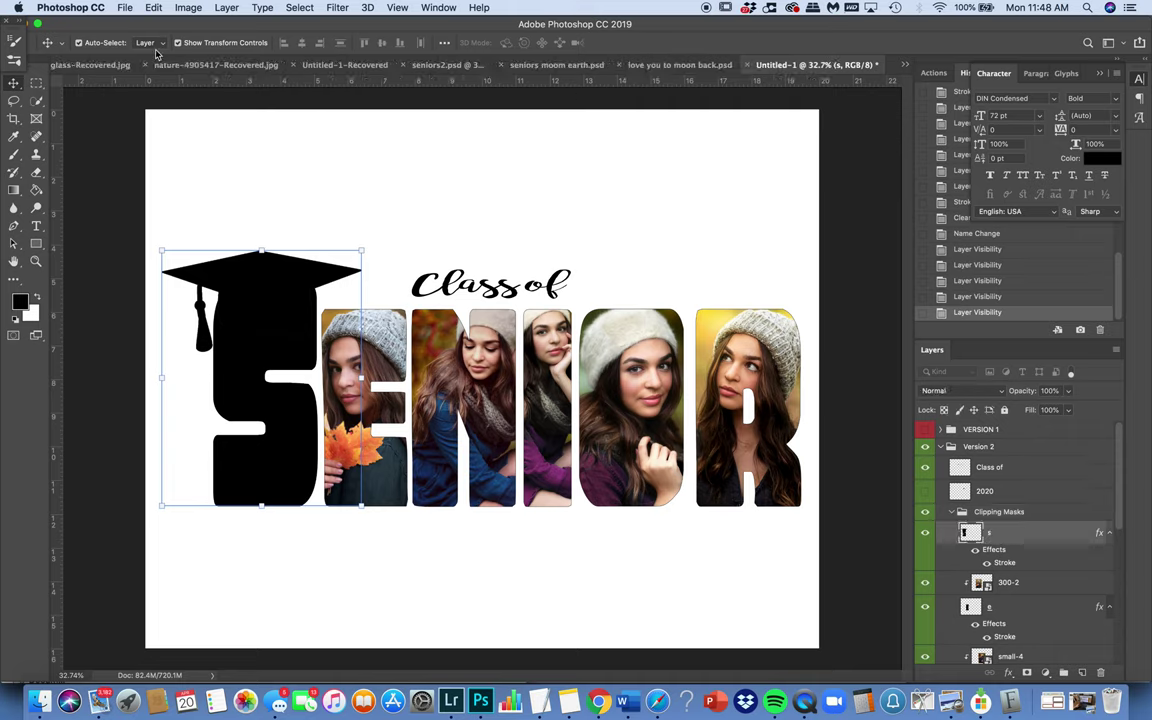
Place use.jpg as an embedded image, scaled down and positioned over the S and cap.
left_click(123, 8)
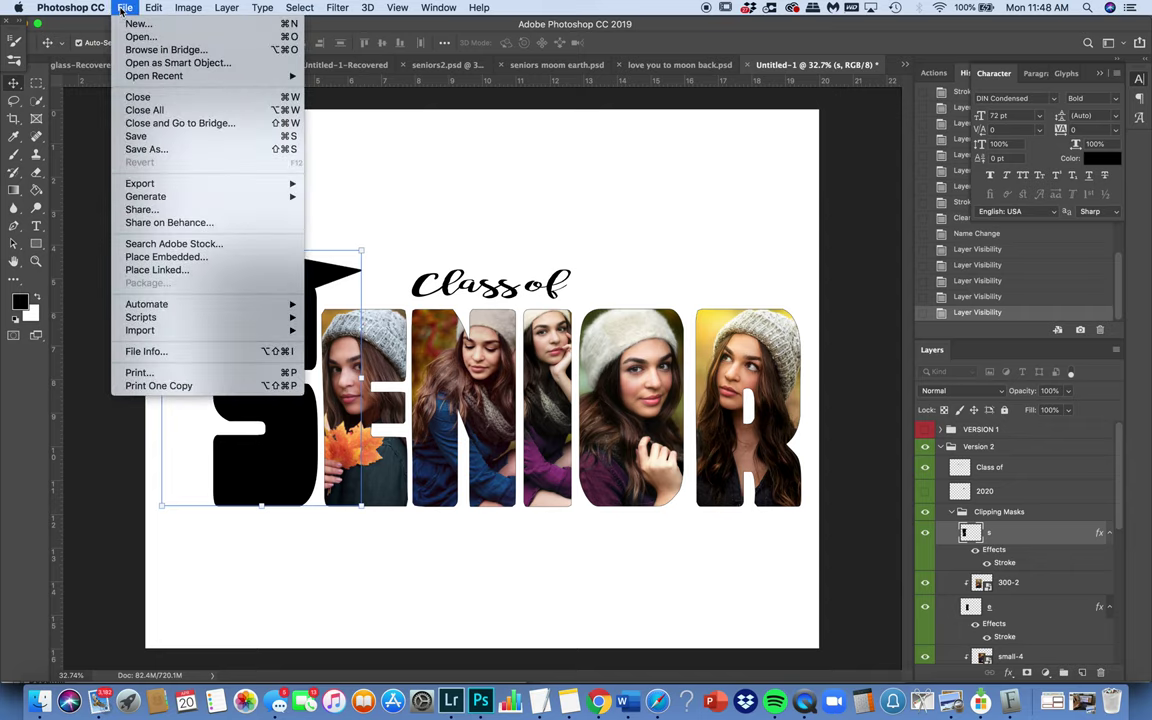
left_click(160, 258)
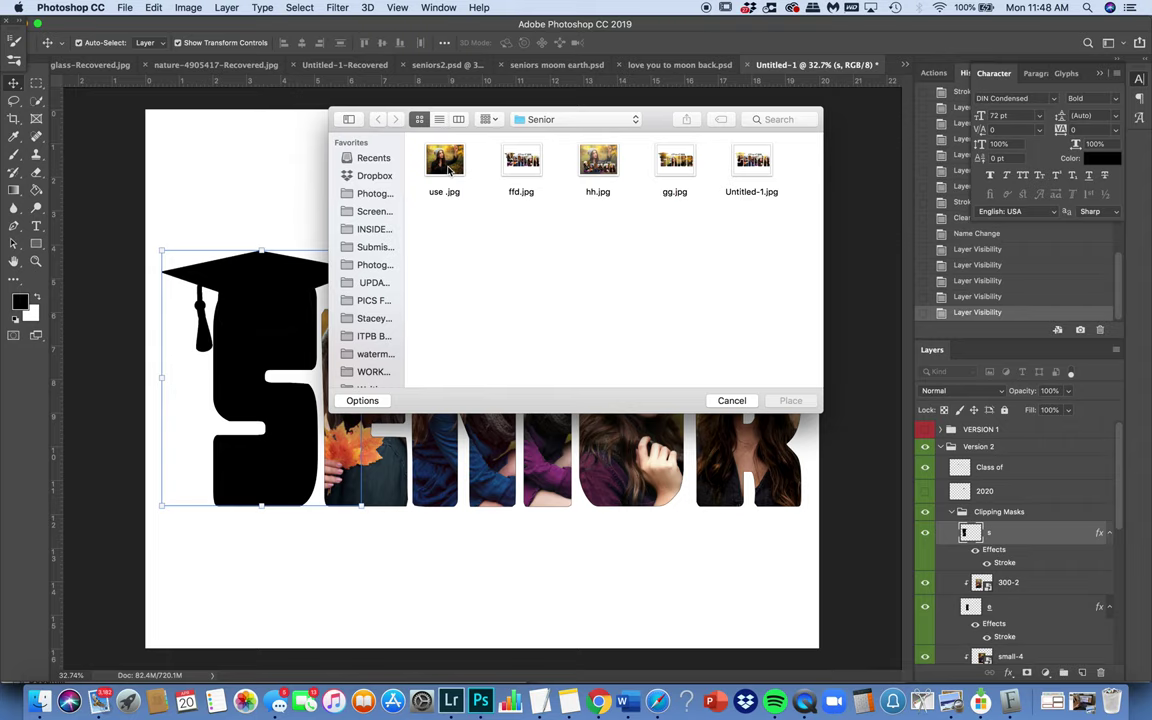
left_click(446, 165)
left_click(789, 405)
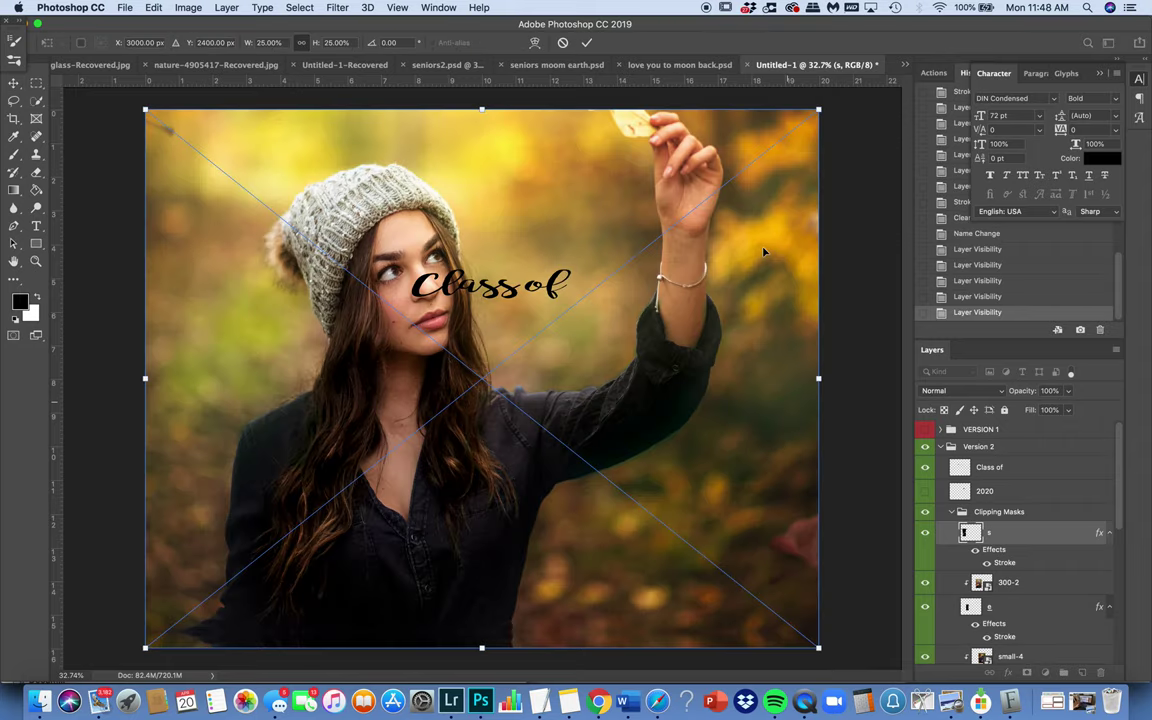
left_click_drag(819, 108, 530, 233)
left_click_drag(363, 420, 340, 334)
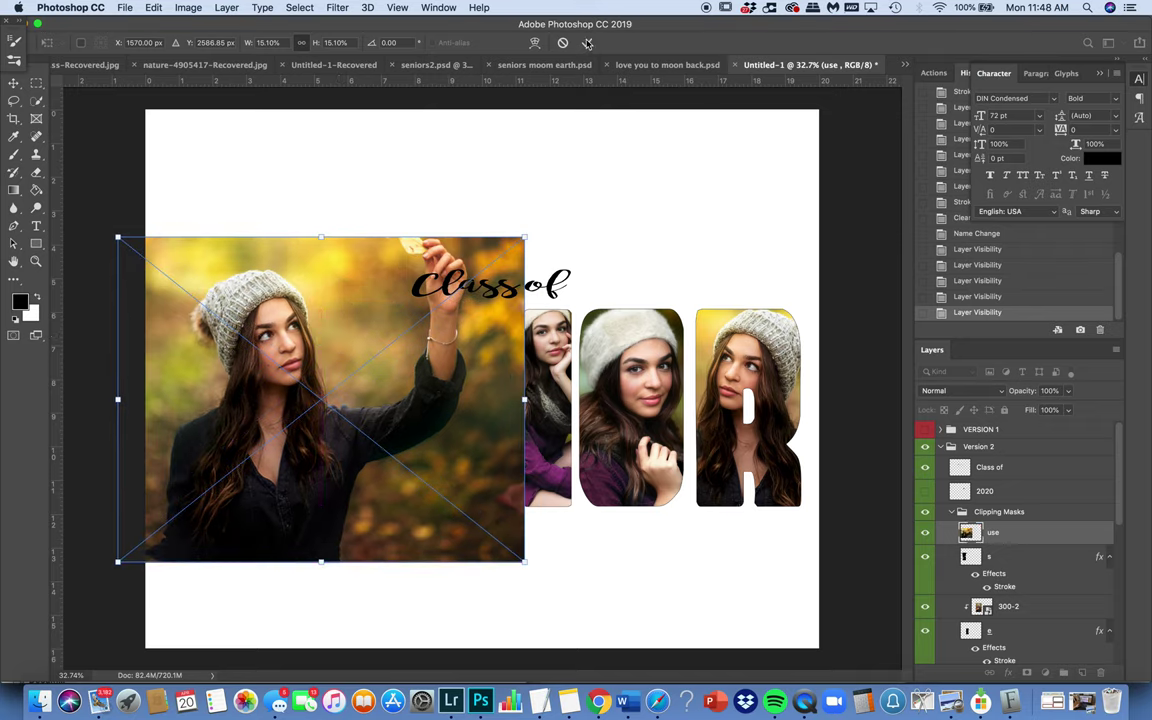
key("Return")
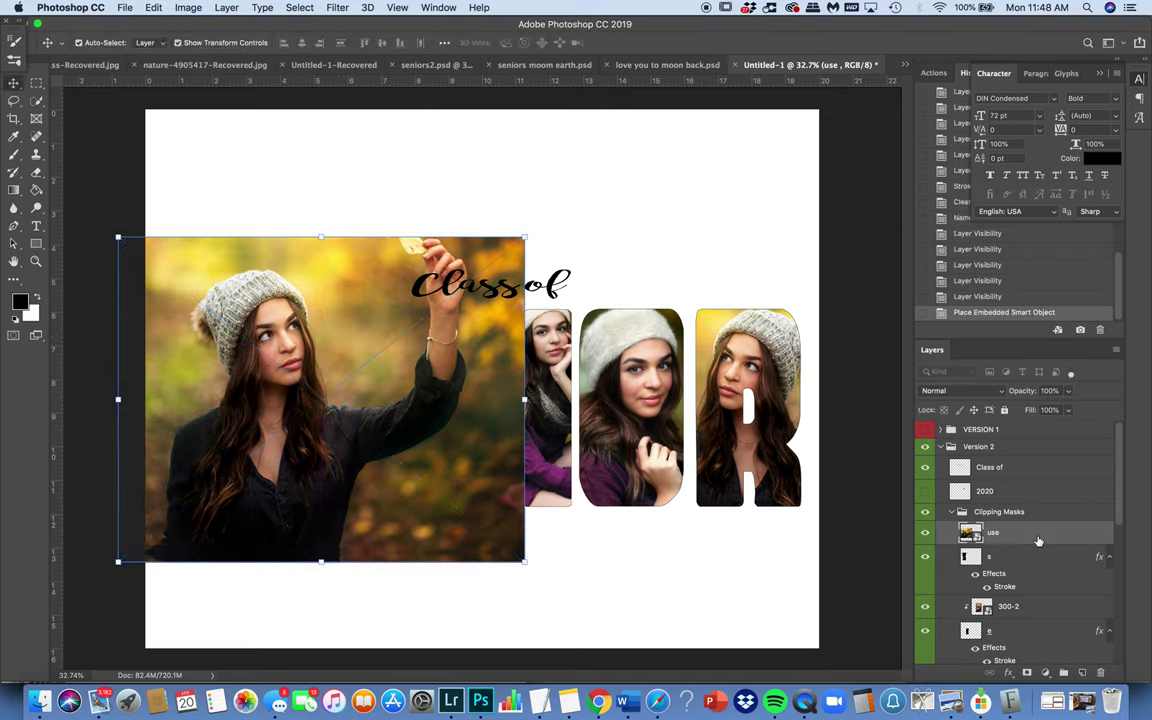
Clip the use photo into the S letter and nudge it slightly upward.
right_click(1037, 538)
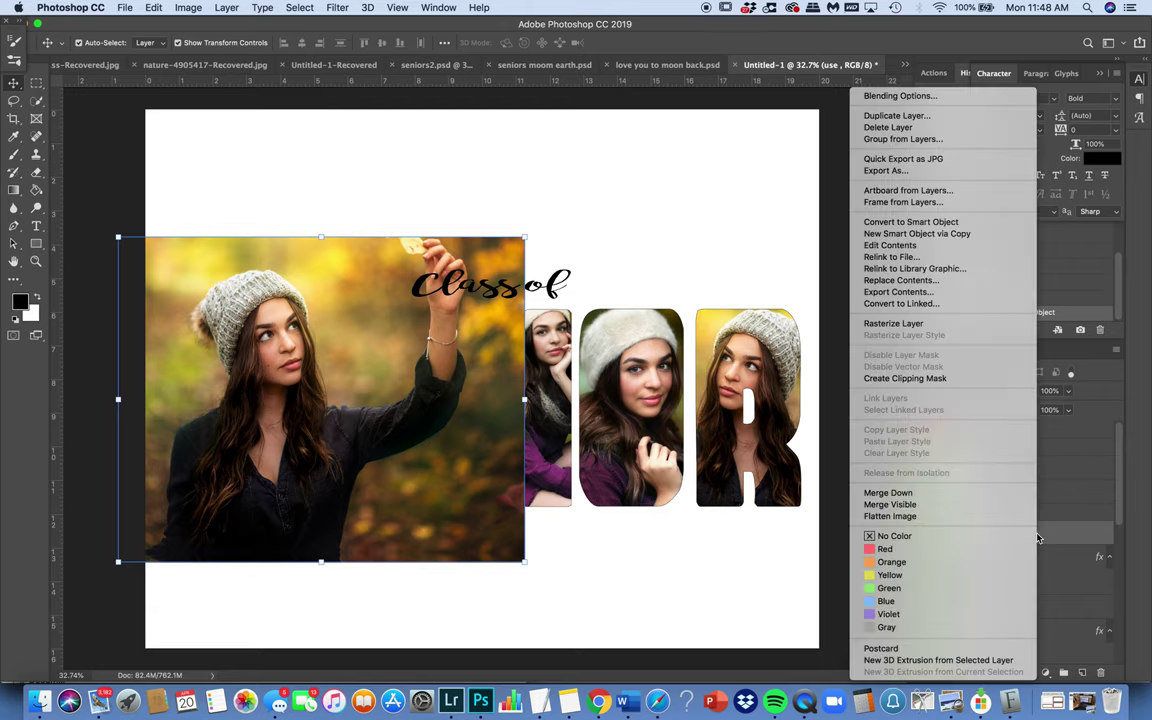
left_click(985, 378)
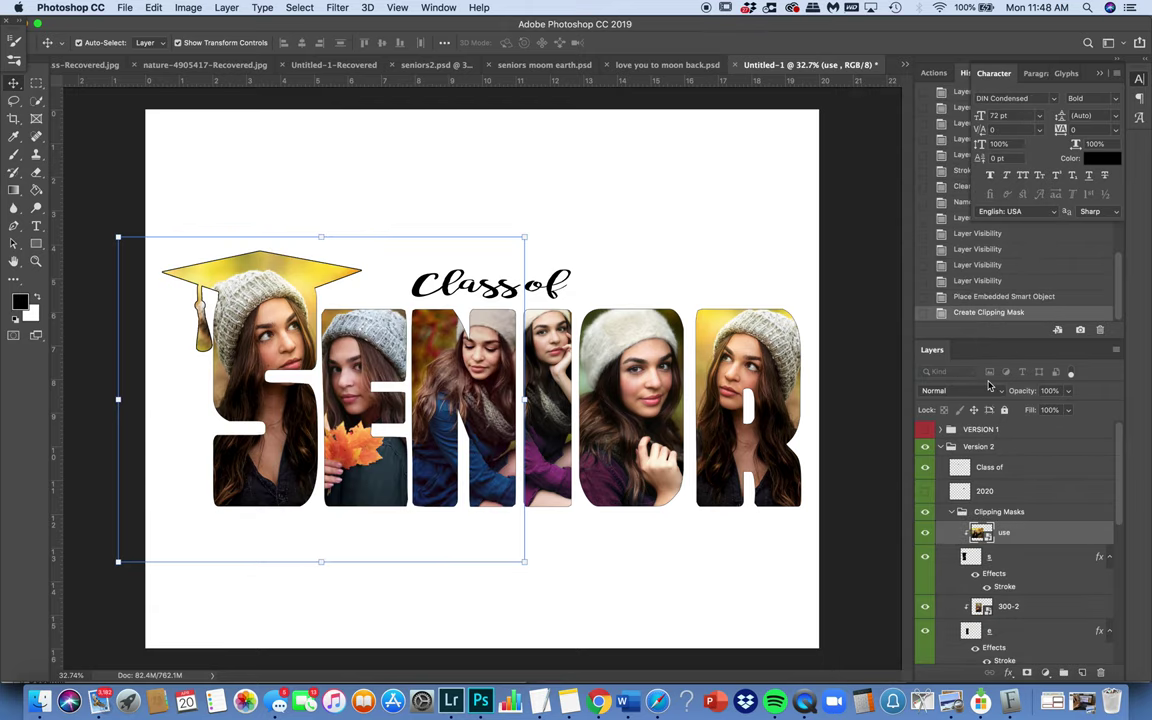
left_click_drag(282, 315, 281, 305)
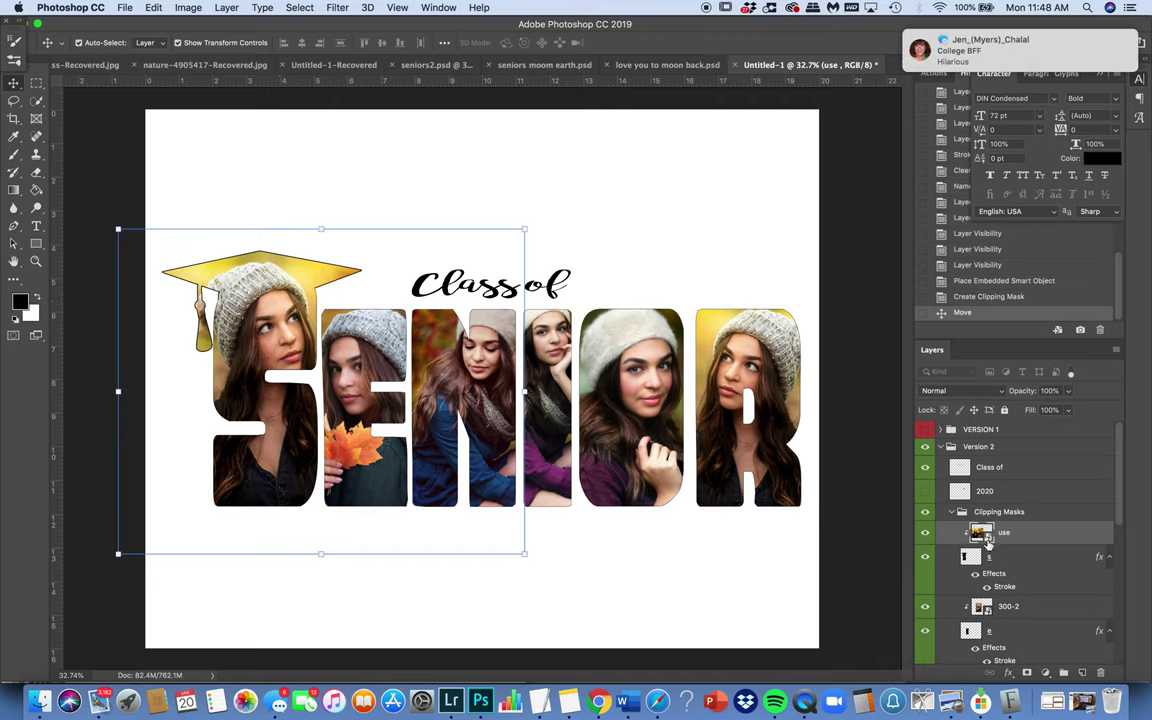
mouse_move(1120, 45)
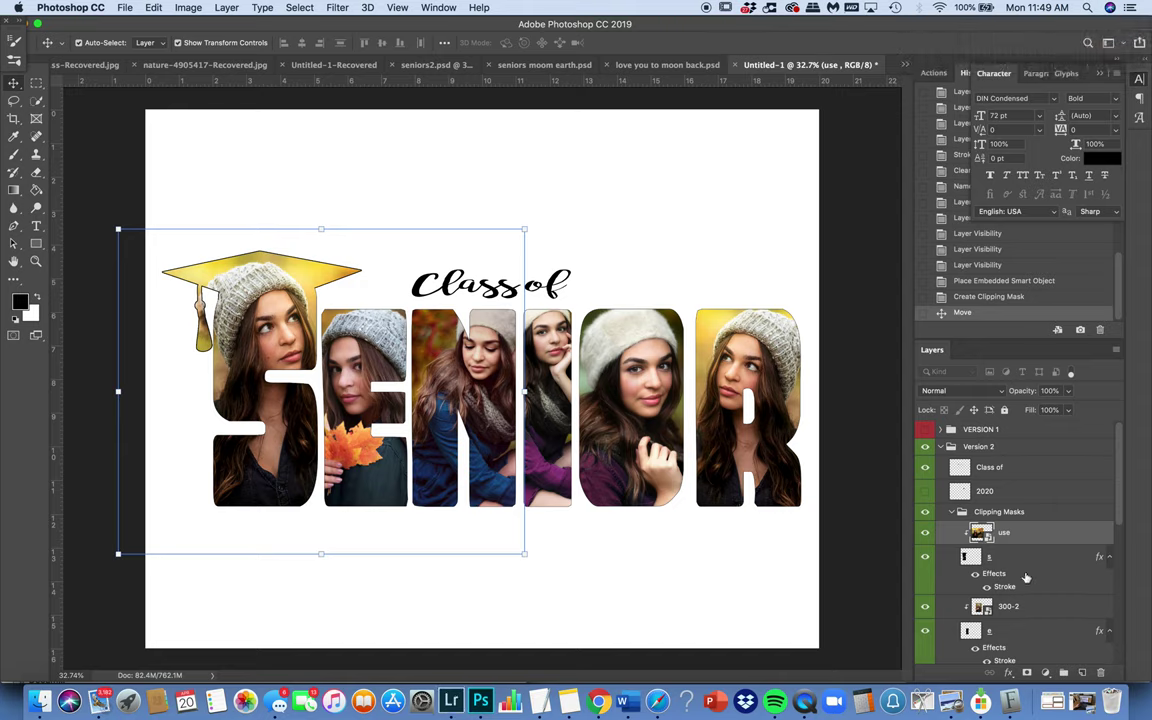
scroll(1020, 575, "down", 1)
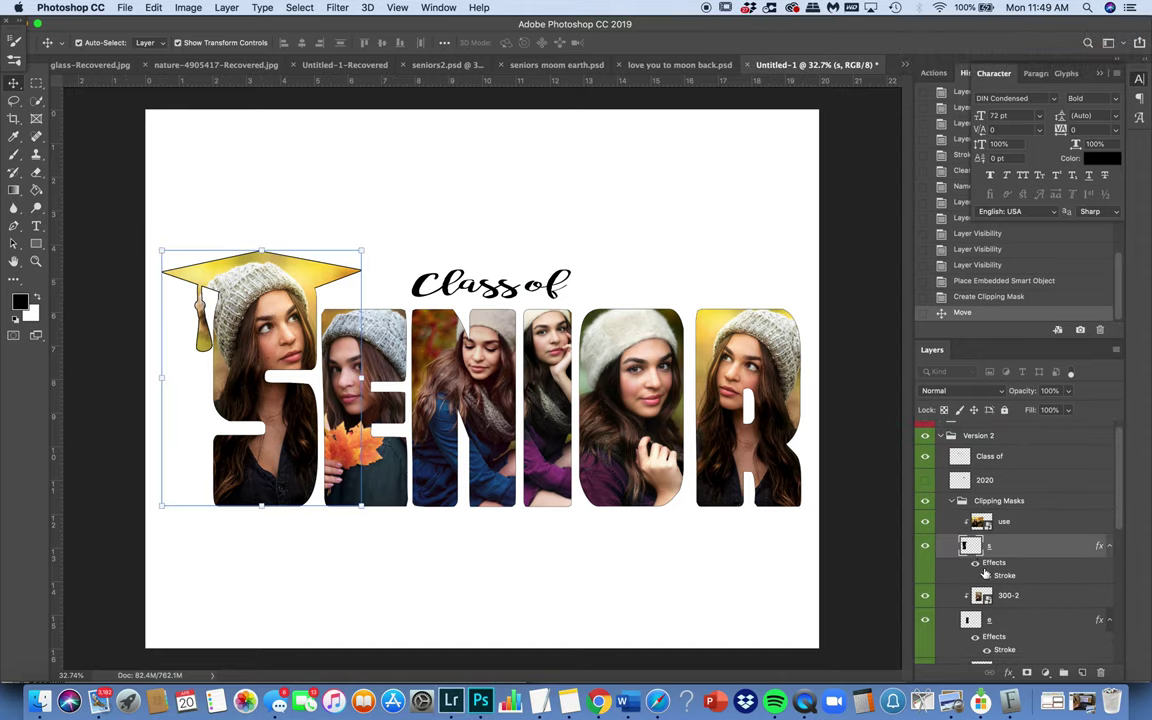
left_click(987, 577)
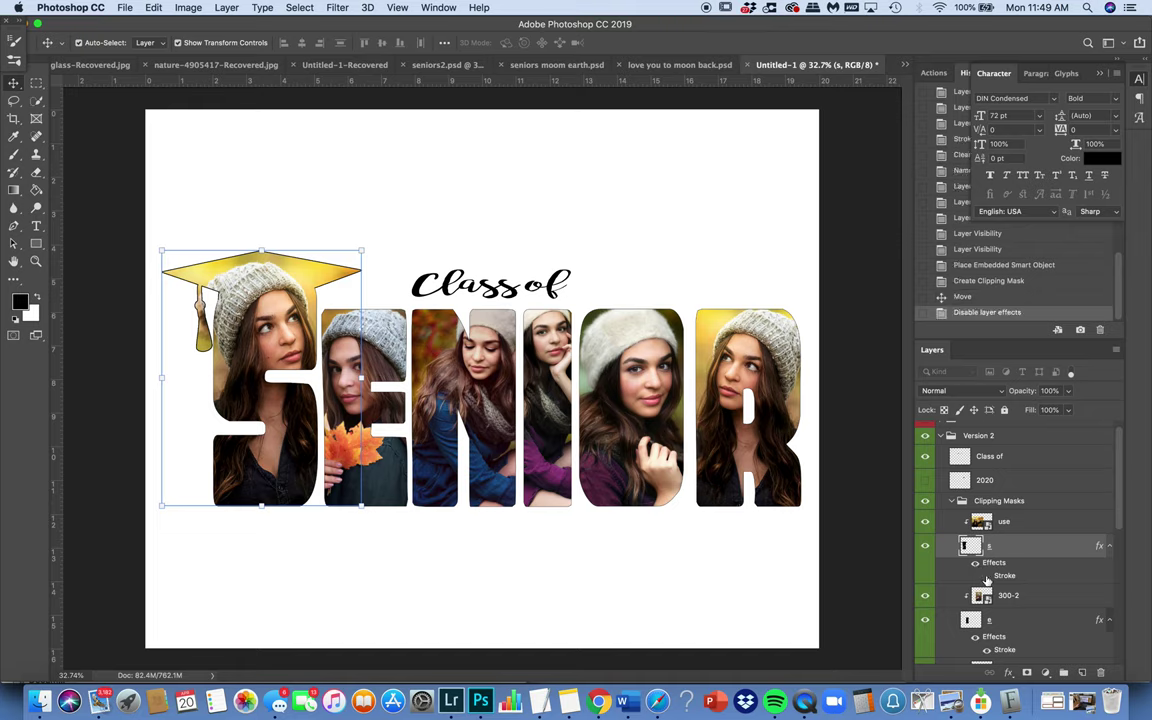
left_click(987, 577)
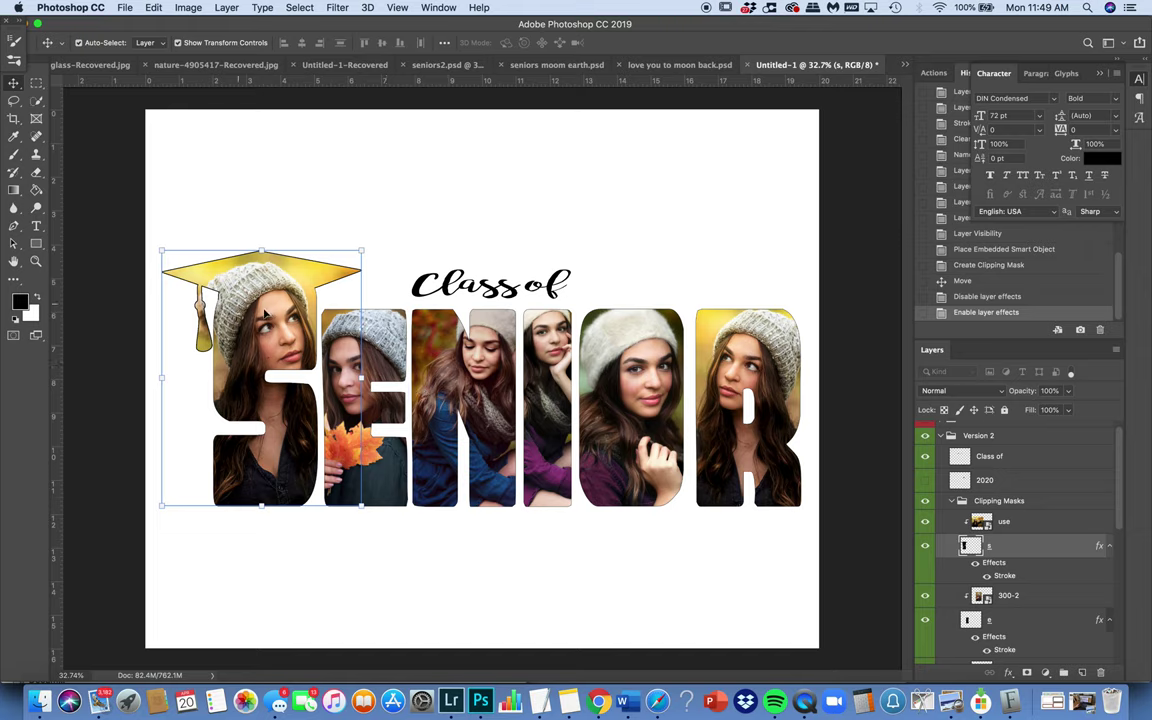
double_click(1005, 577)
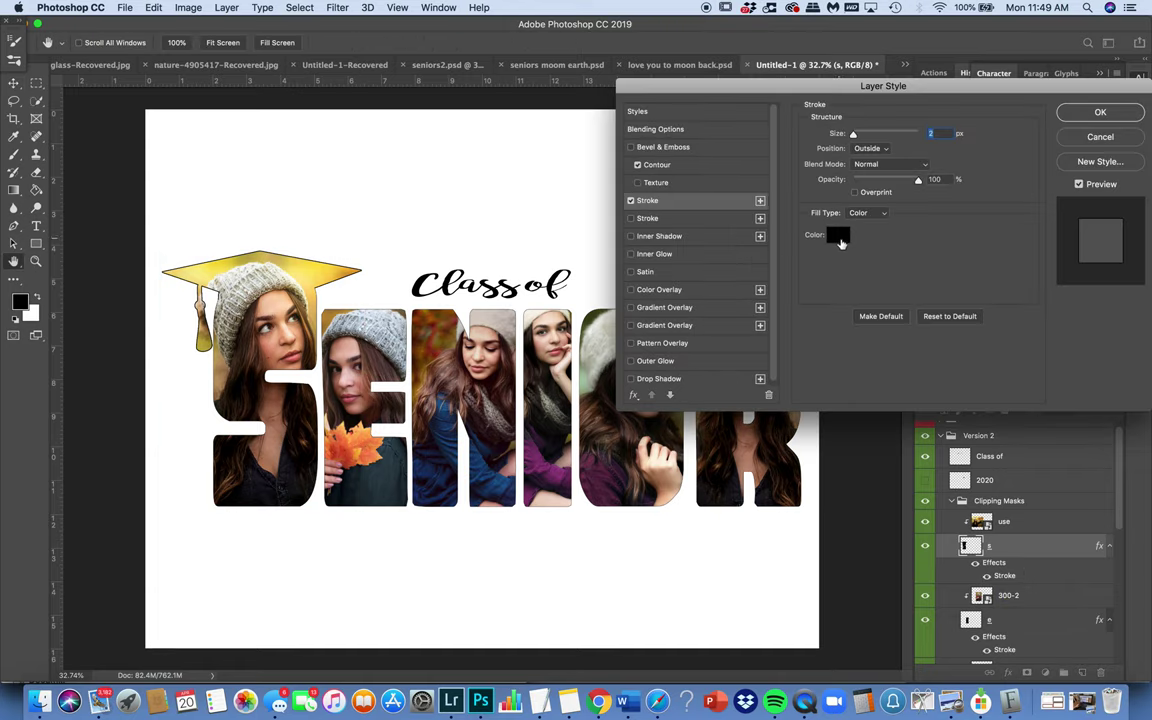
left_click(837, 234)
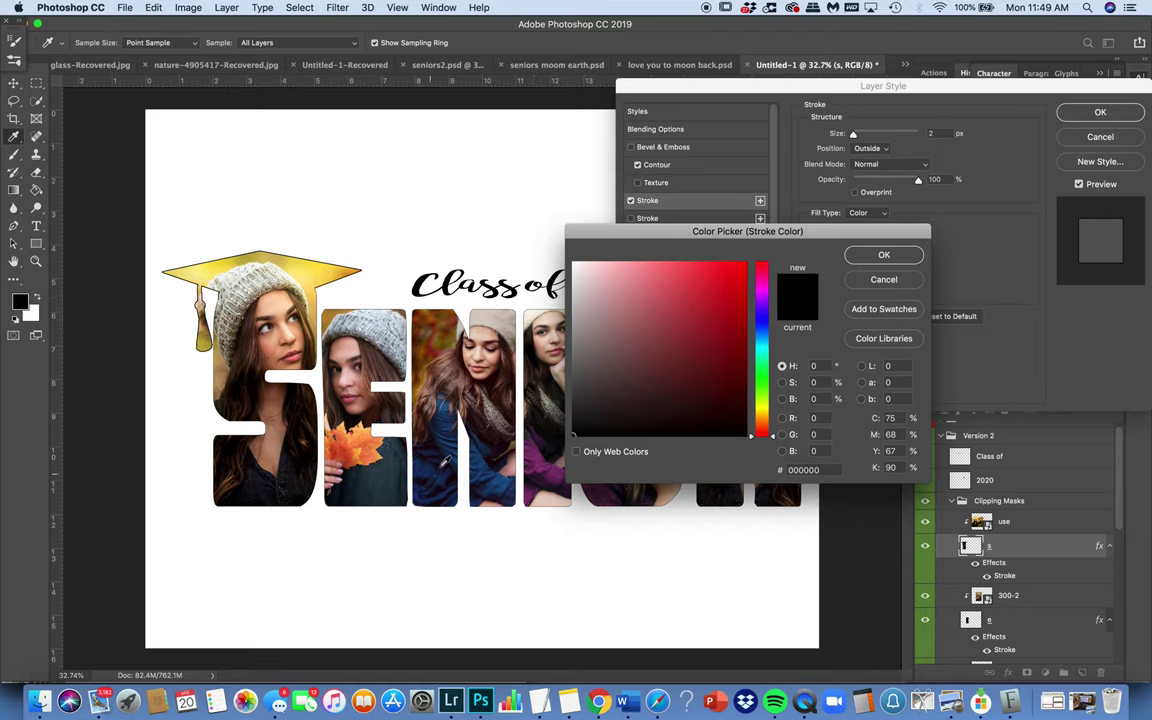
left_click(456, 443)
left_click(457, 443)
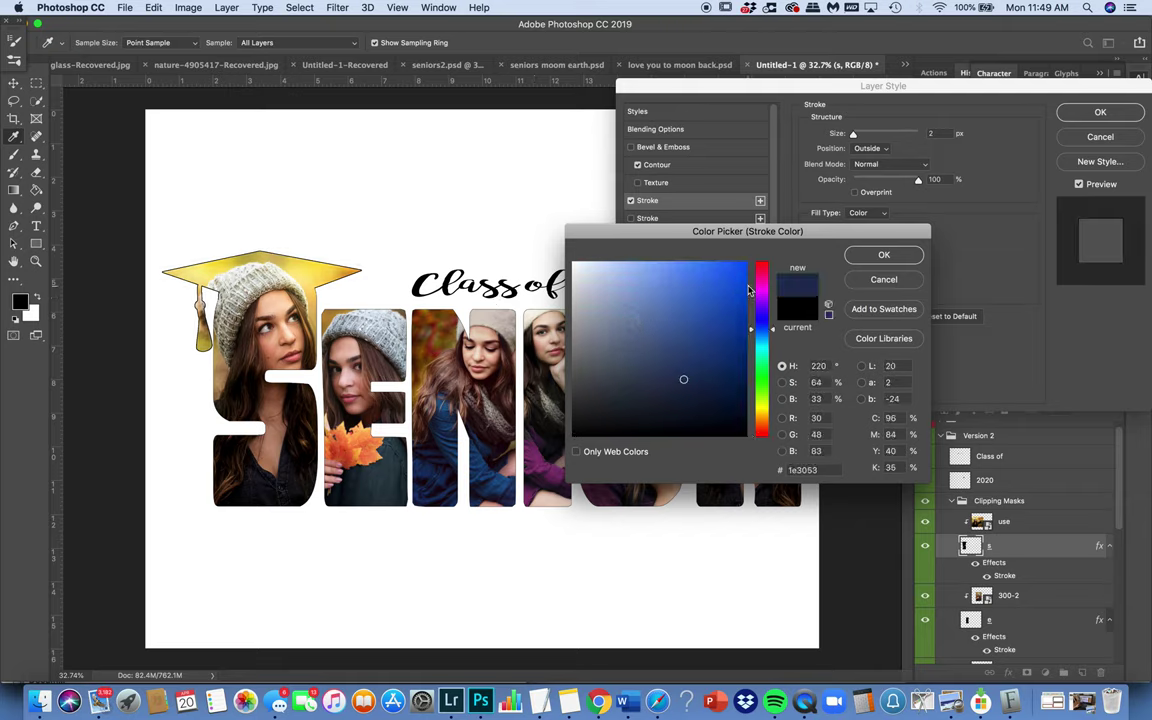
left_click(884, 256)
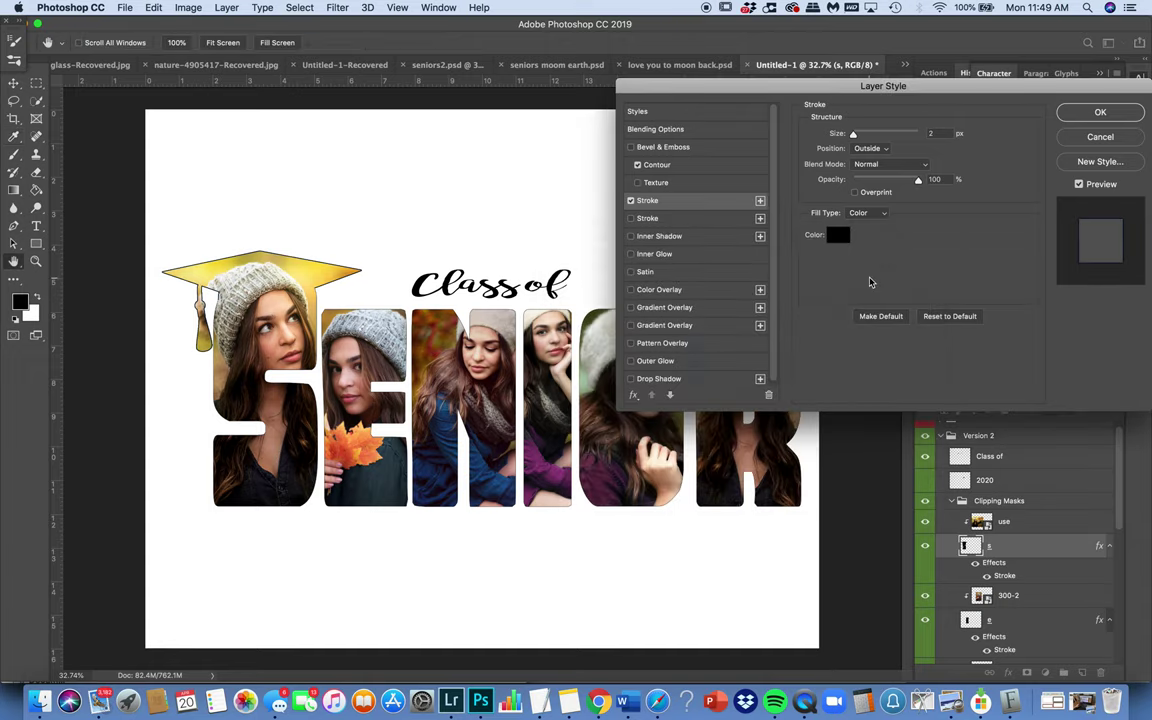
mouse_move(853, 134)
left_mouse_down()
mouse_move(862, 137)
mouse_move(848, 138)
left_mouse_up()
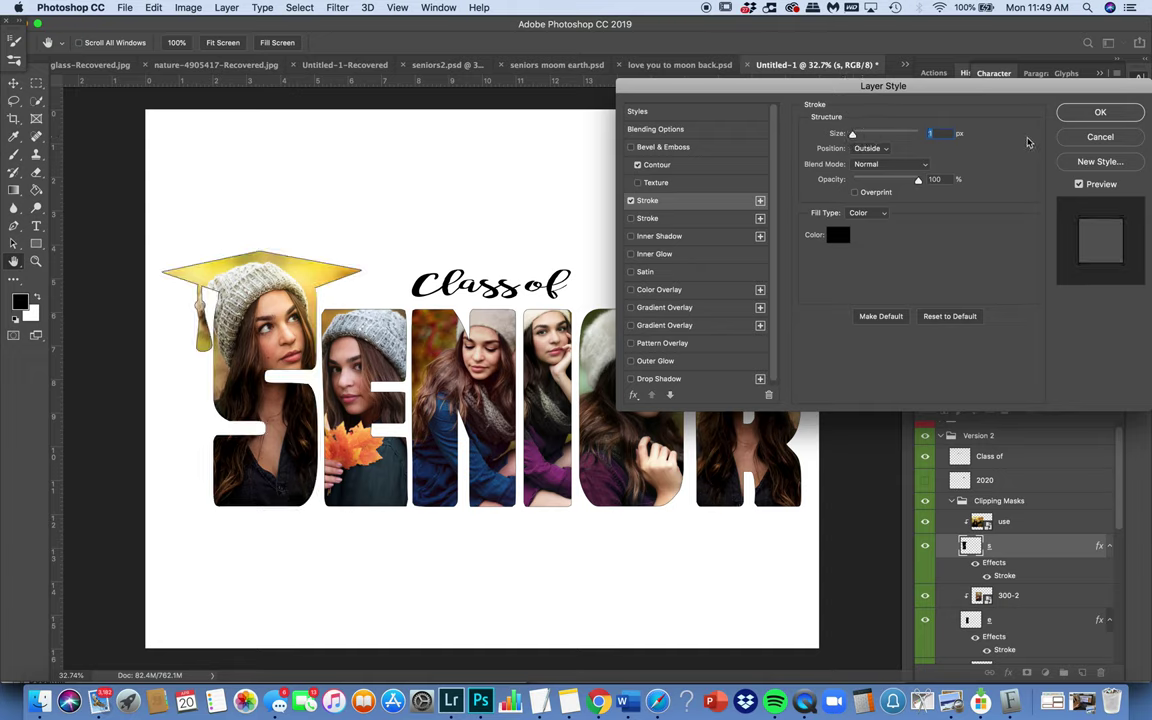
key("Escape")
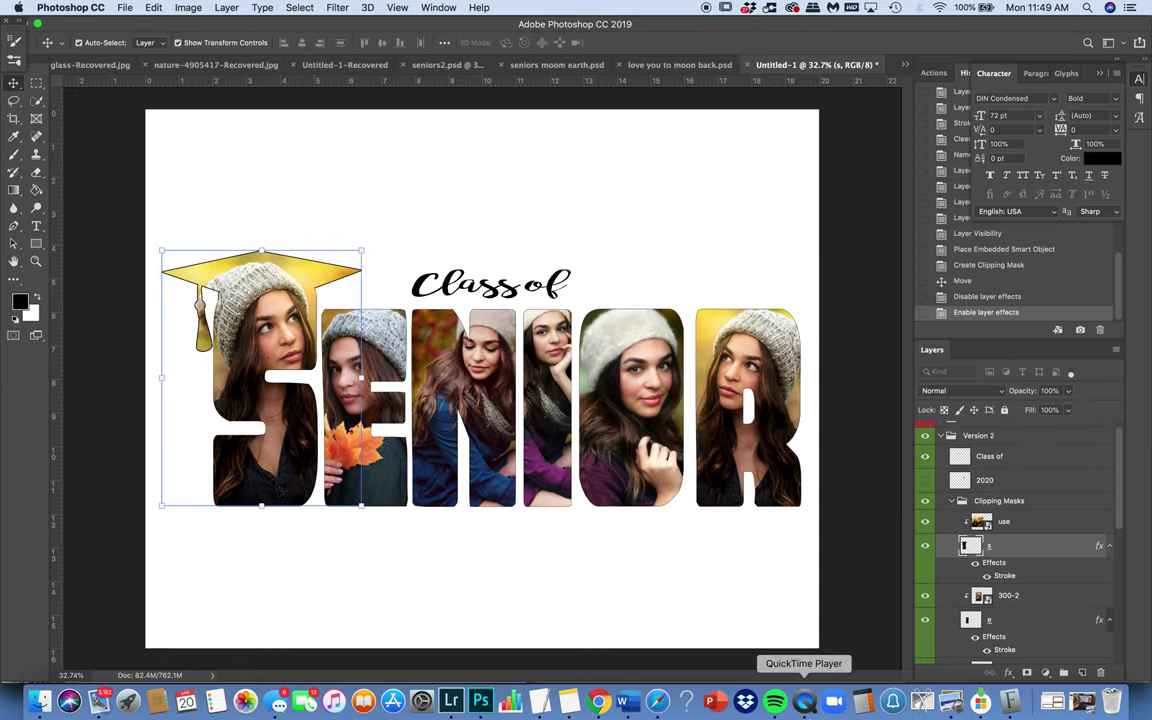
right_click(804, 703)
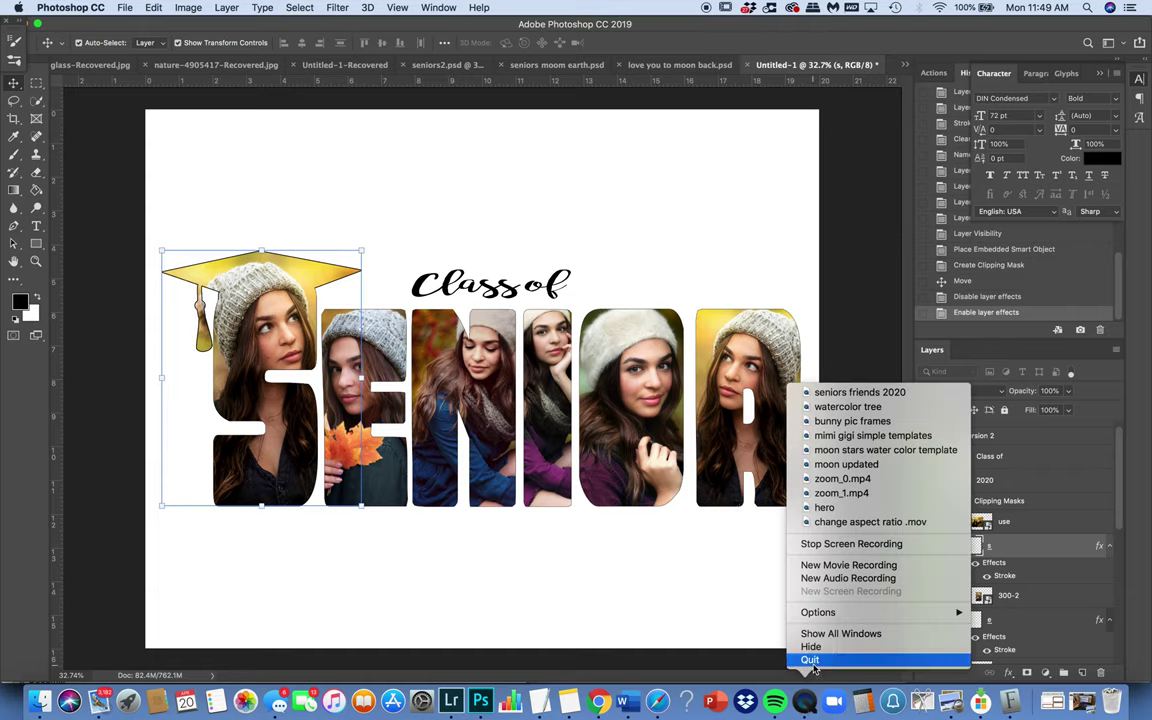